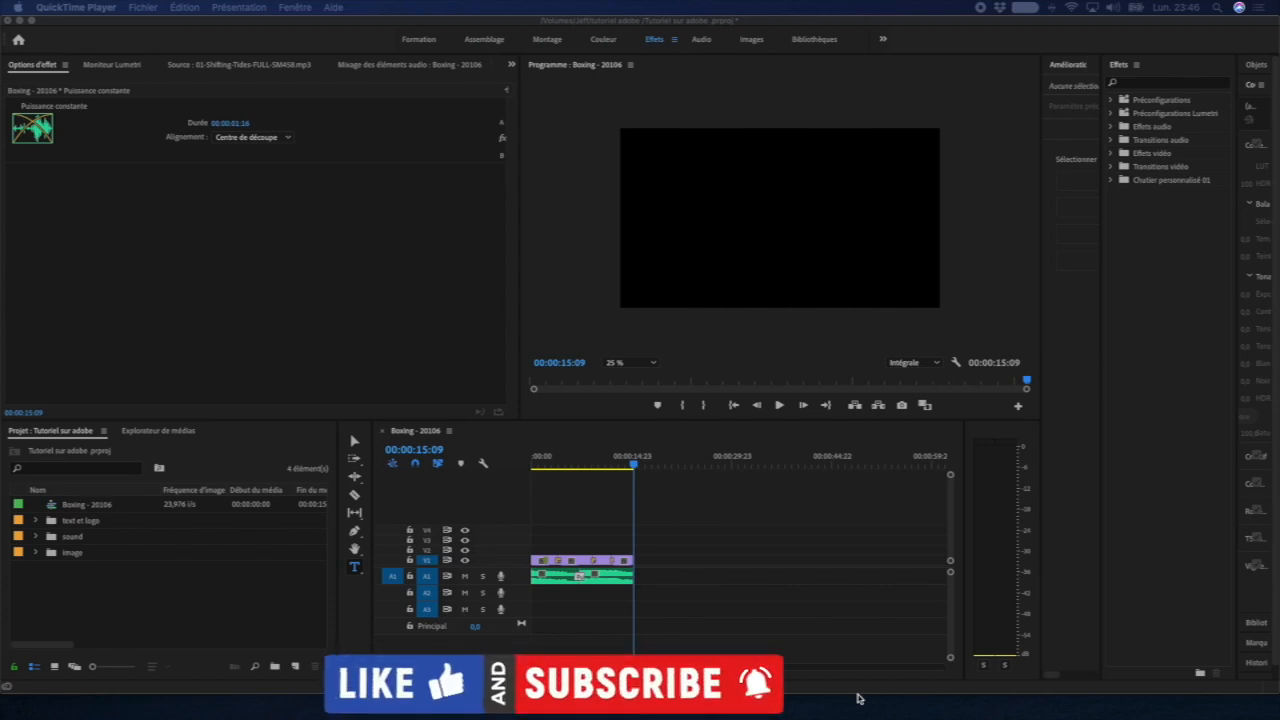
Return the playhead to the start of the Boxing sequence and mute audio track A1.
left_click(630, 468)
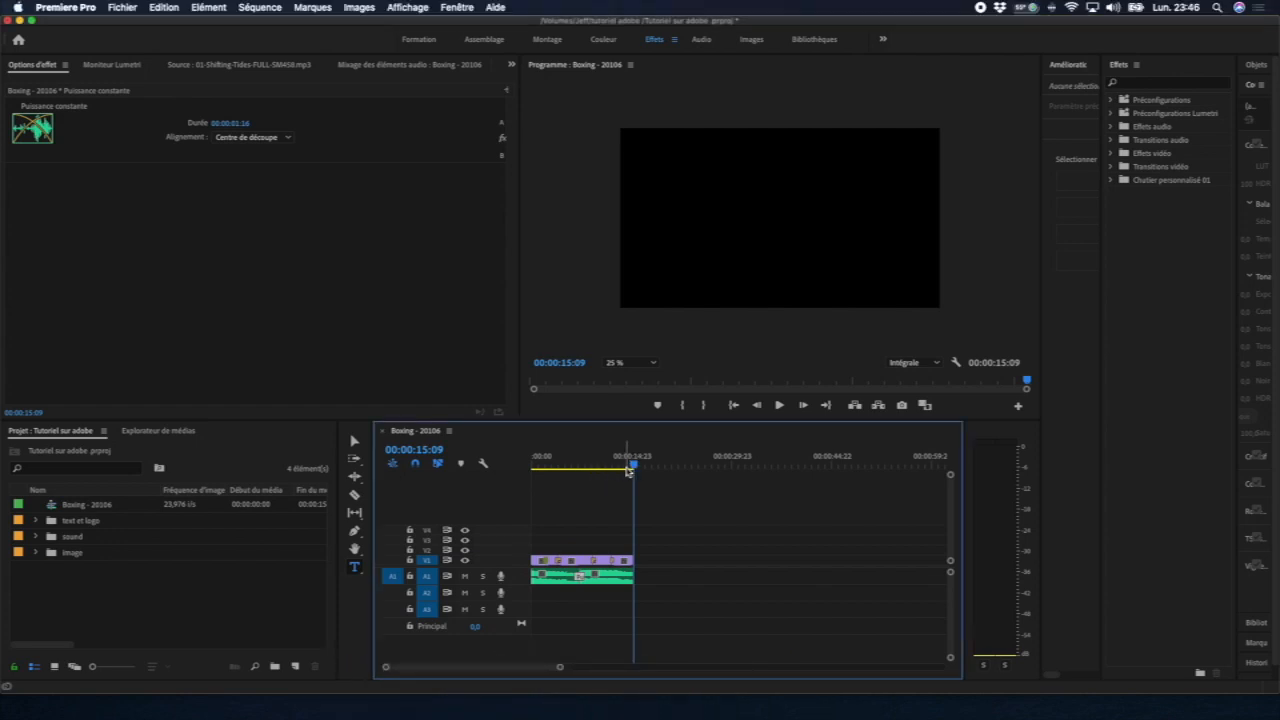
left_click_drag(633, 465, 478, 478)
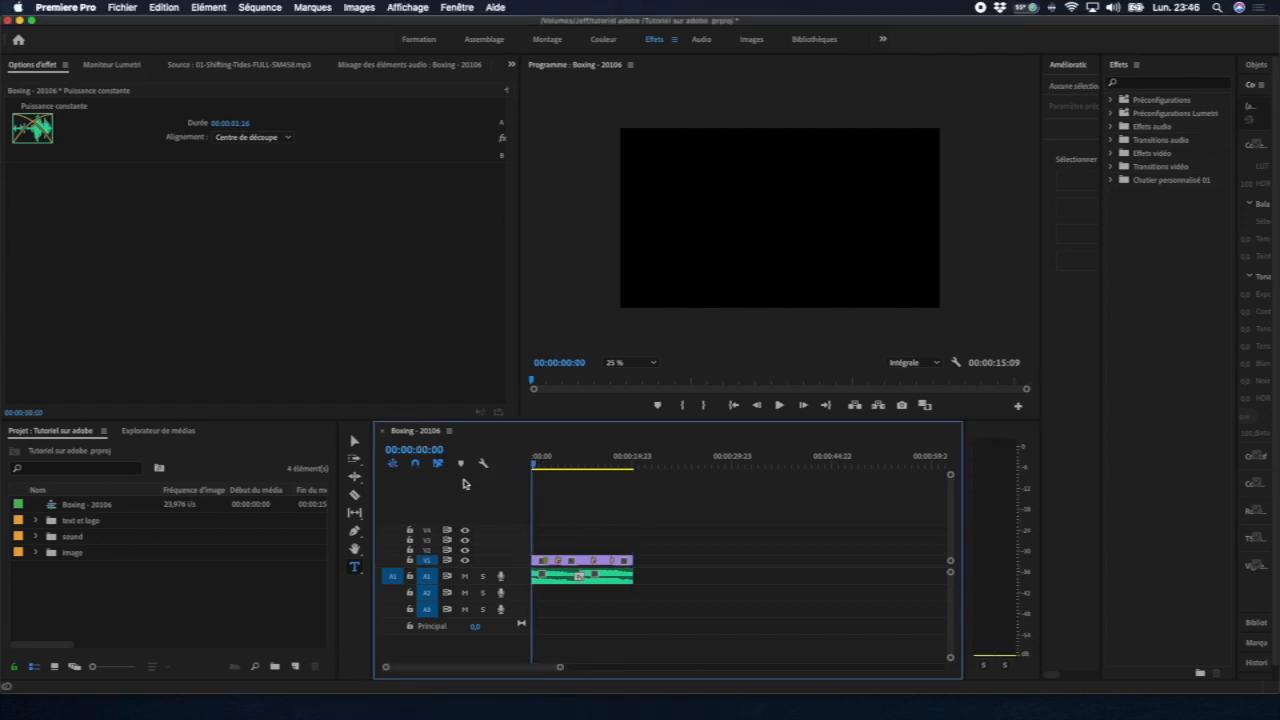
left_click(466, 577)
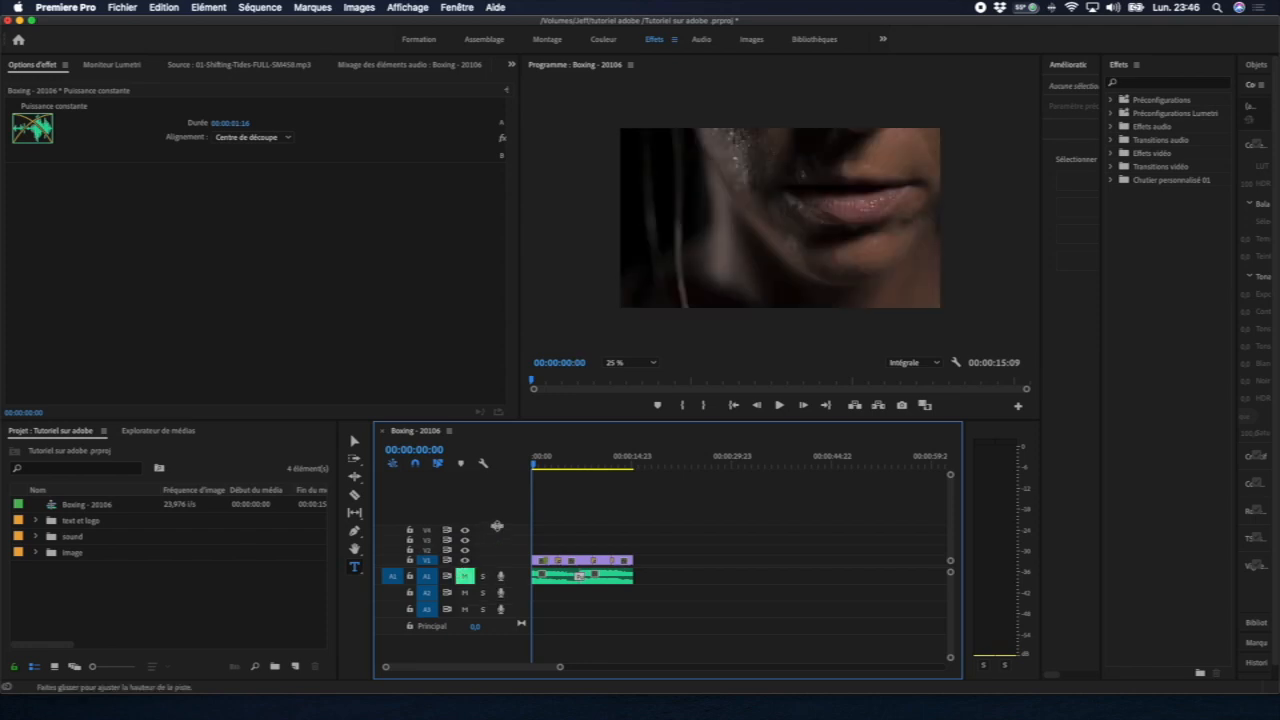
left_click_drag(533, 467, 407, 482)
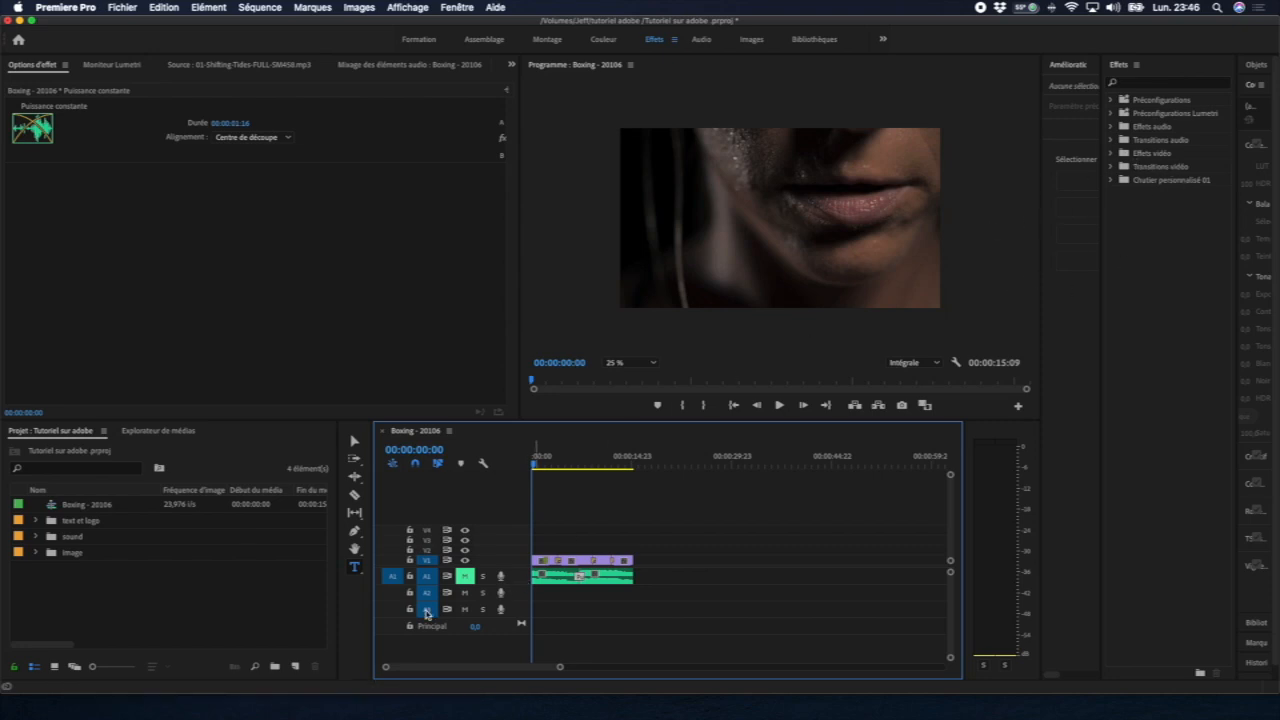
Add a text layer reading "WOMAN" over the dark area beside the face with the Type tool.
left_click(355, 570)
left_click(355, 568)
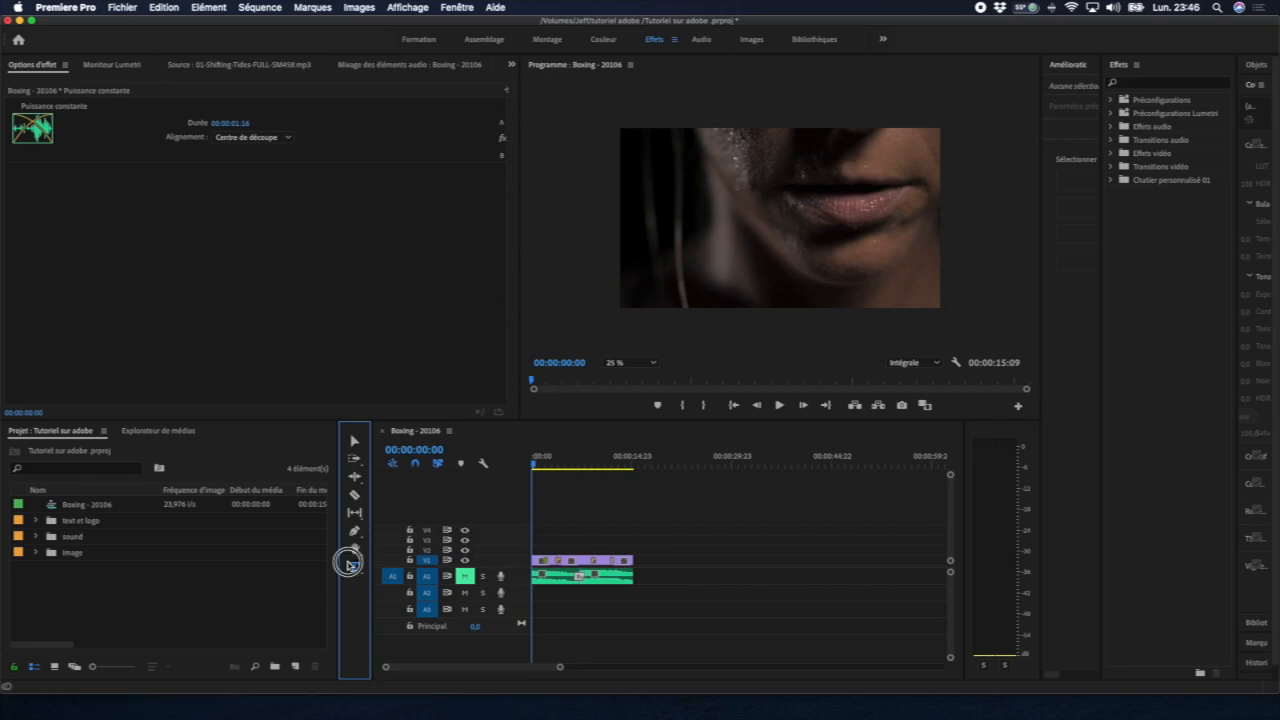
left_click(650, 240)
left_click(656, 243)
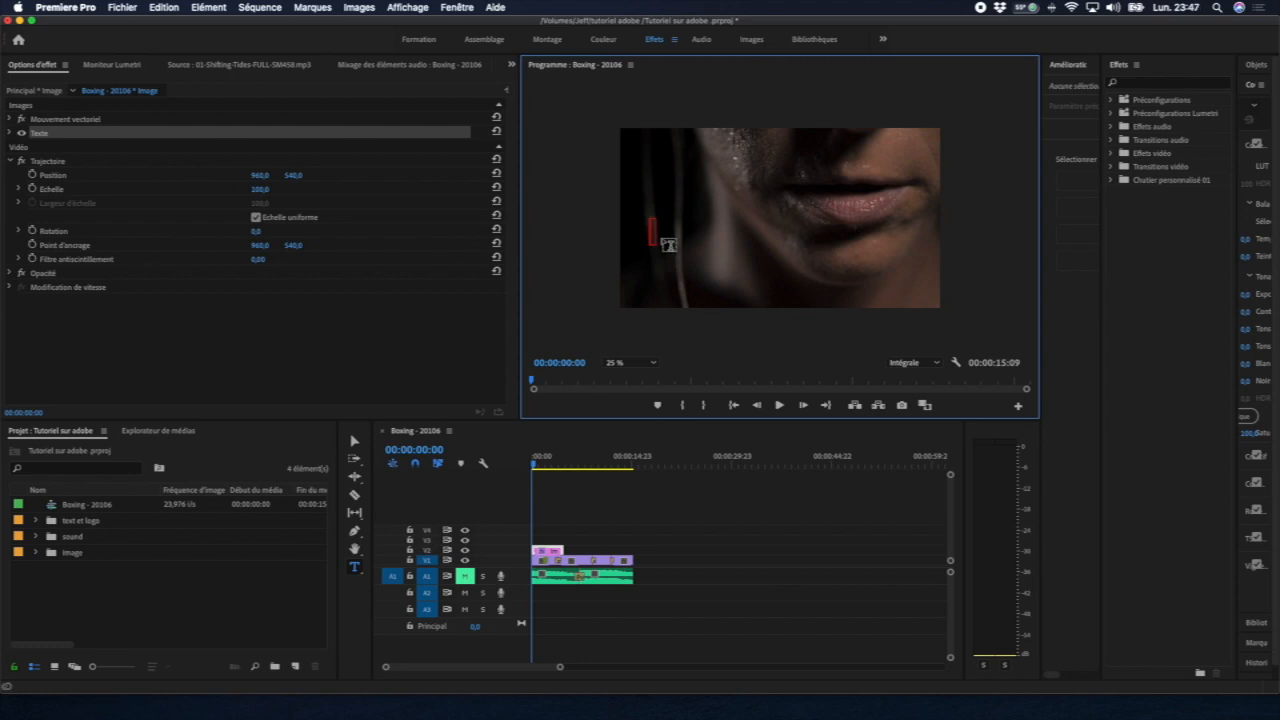
key("Right")
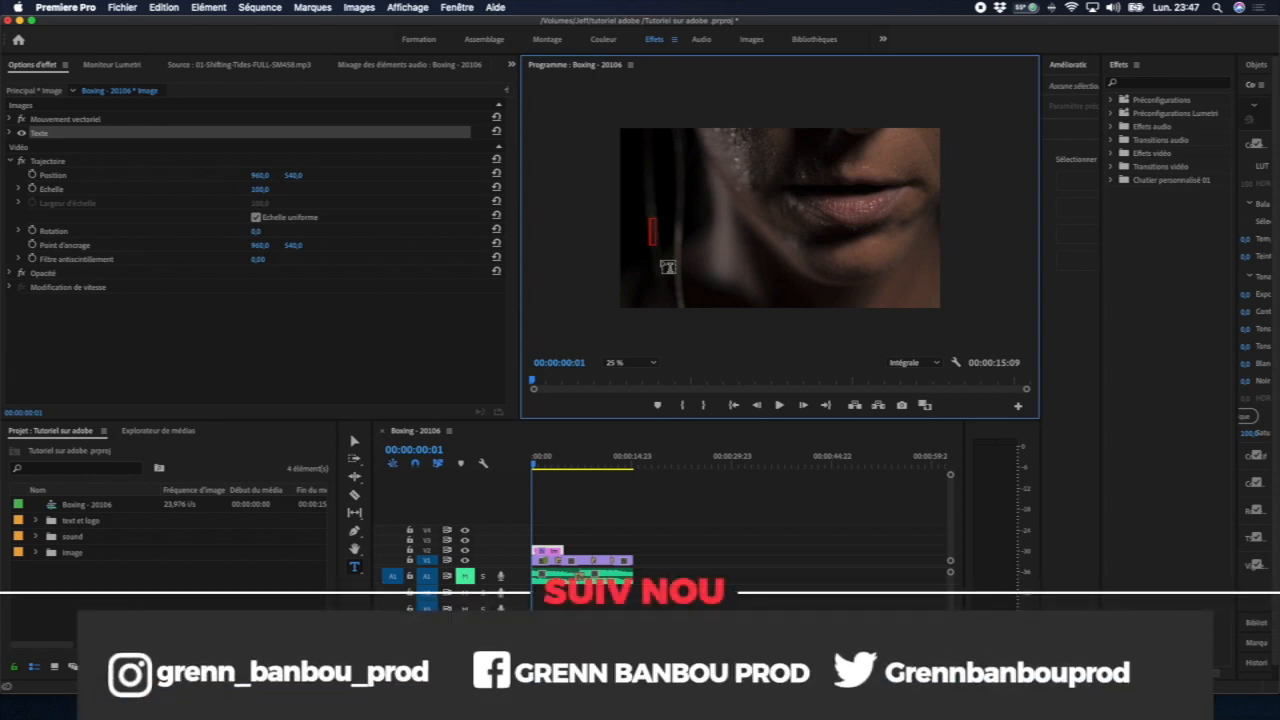
type("WOMAN")
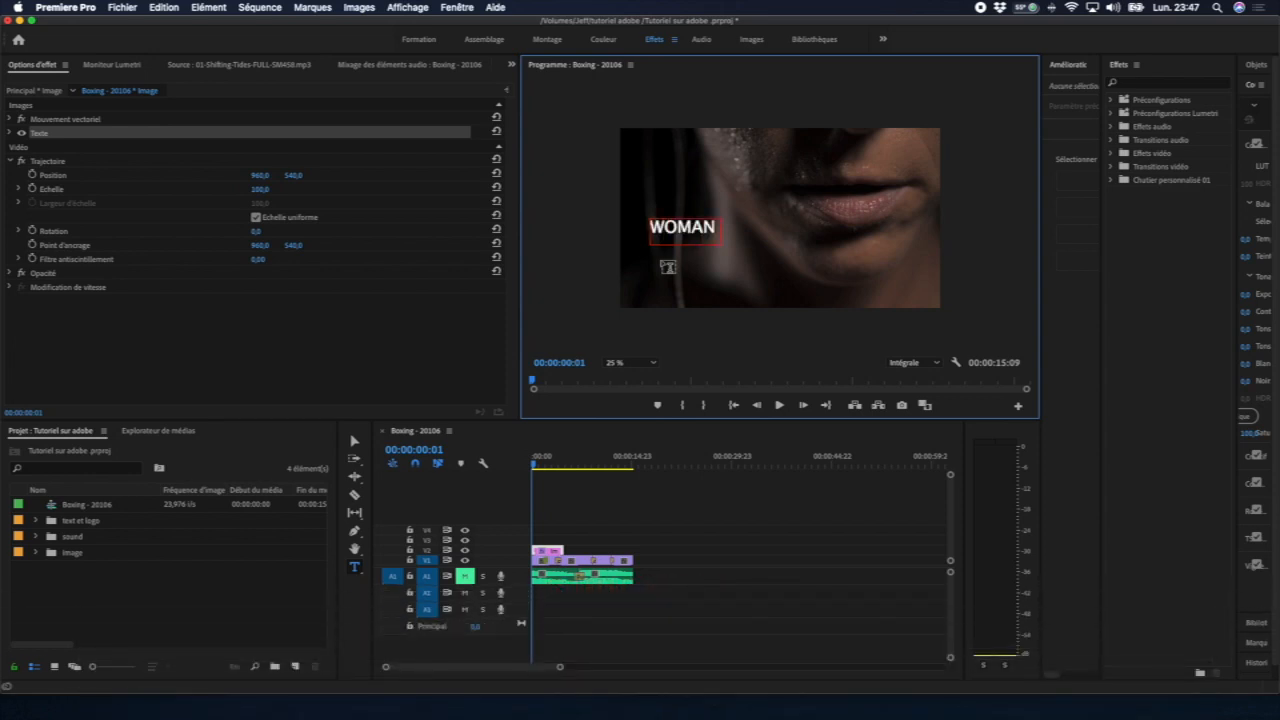
key("Right")
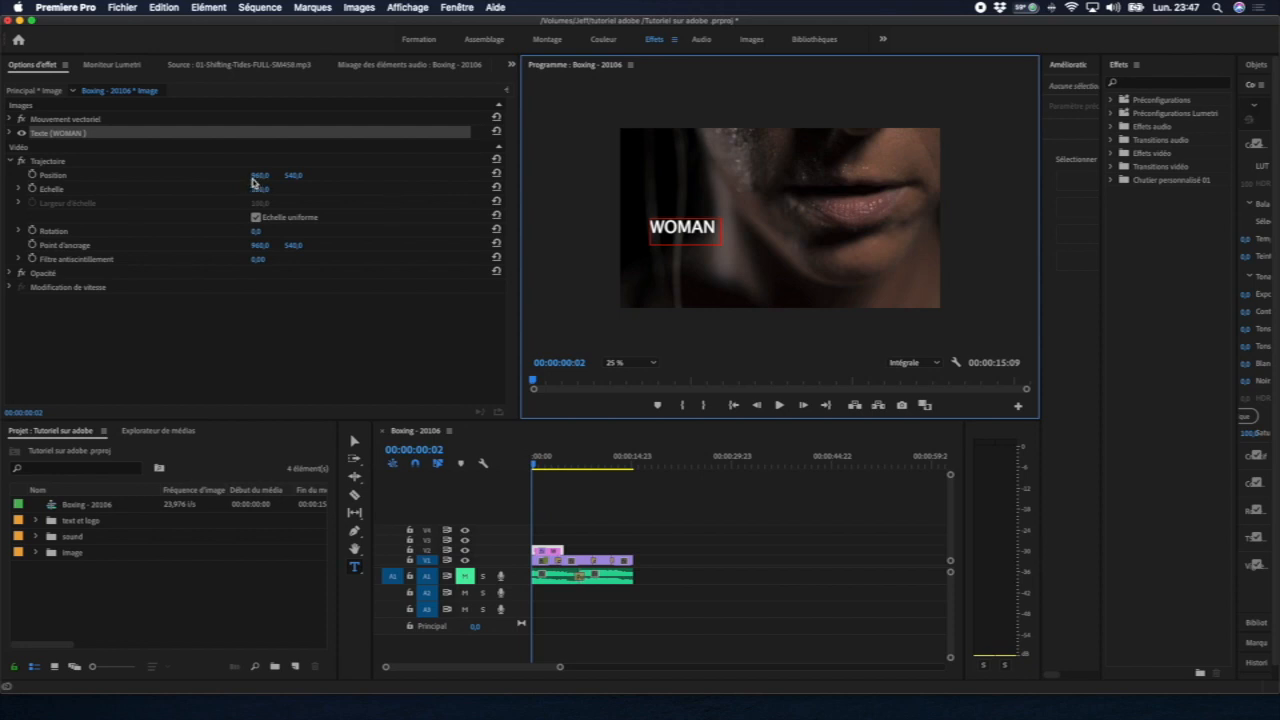
Try to set the WOMAN text to font size 123 and Bold style in its source text properties.
left_click(11, 134)
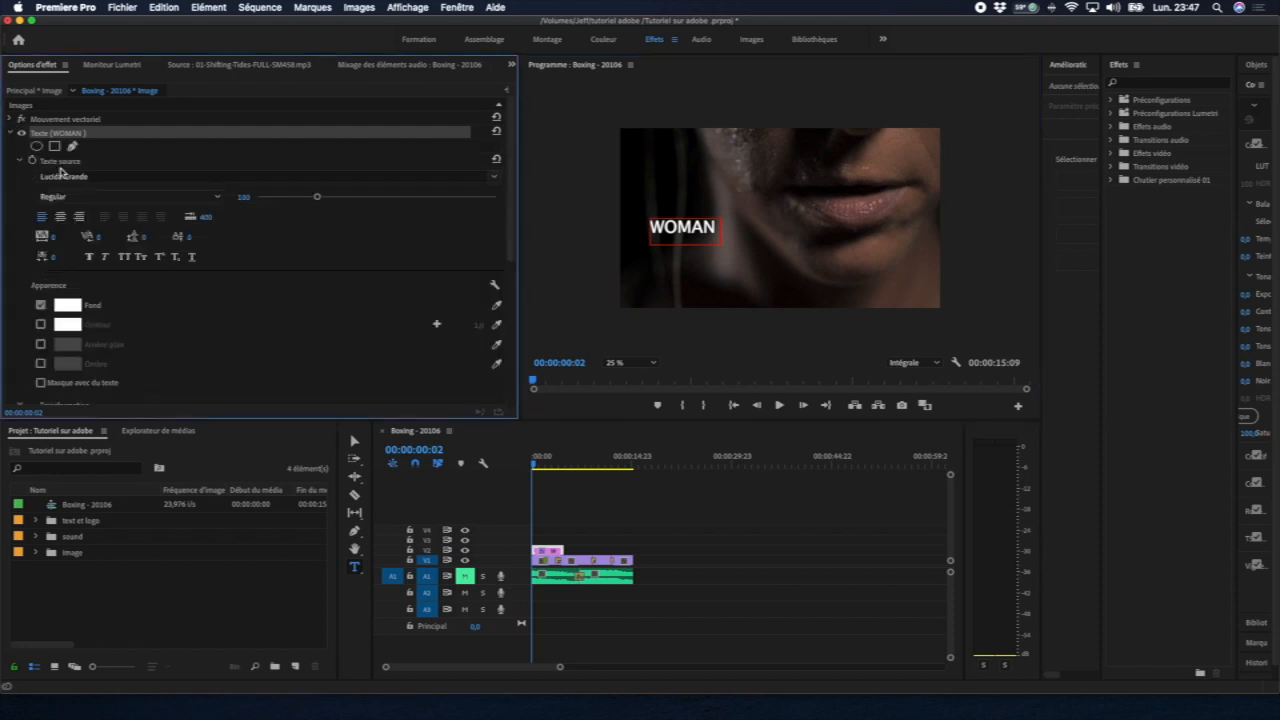
left_click(11, 134)
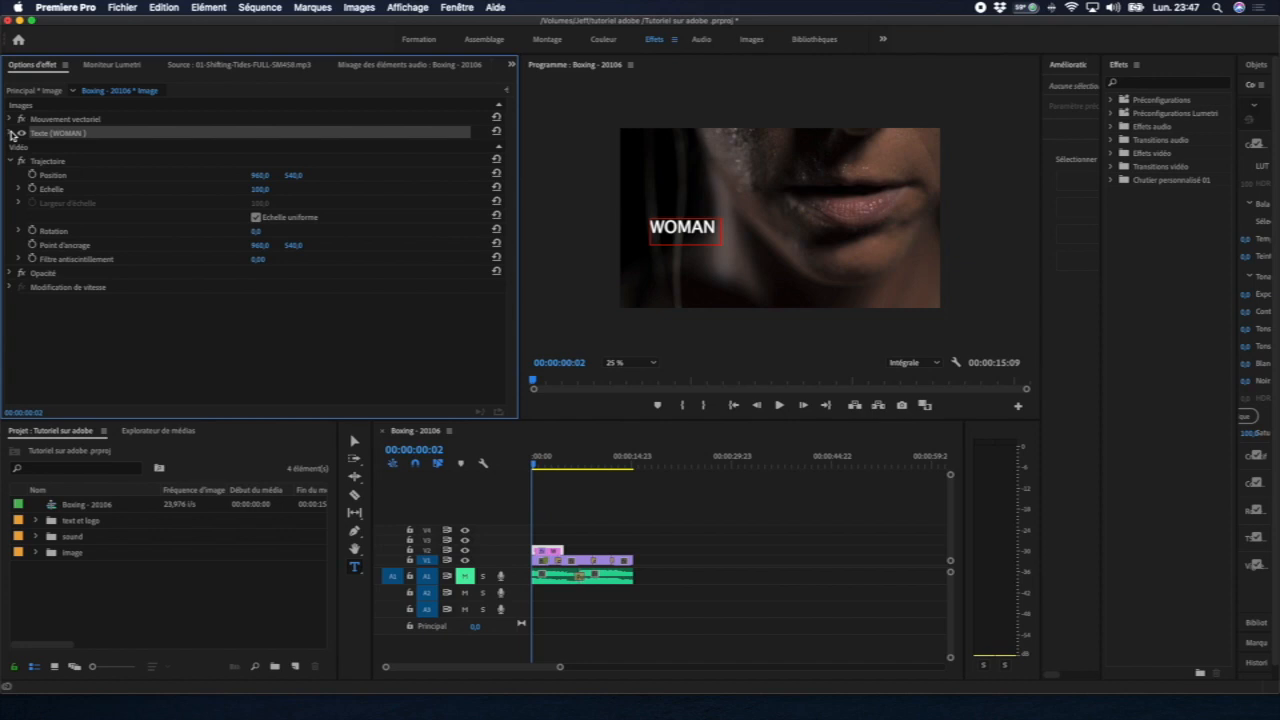
left_click(11, 134)
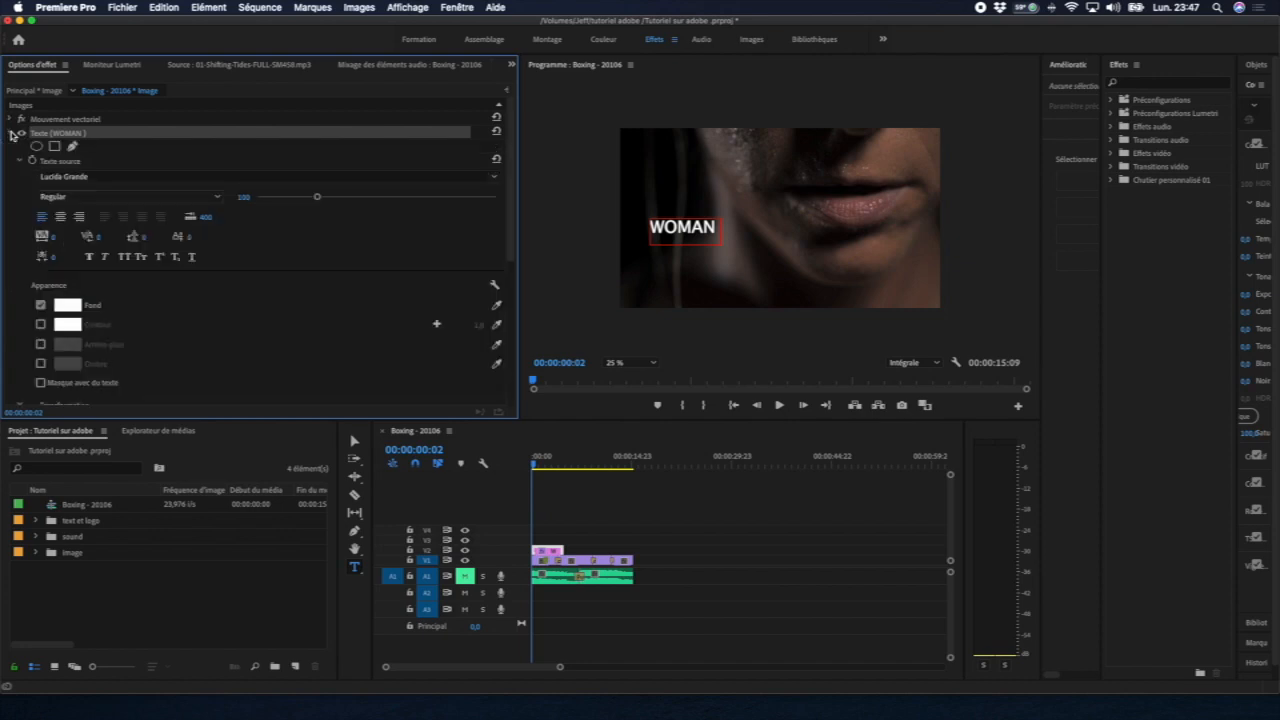
left_click(316, 197)
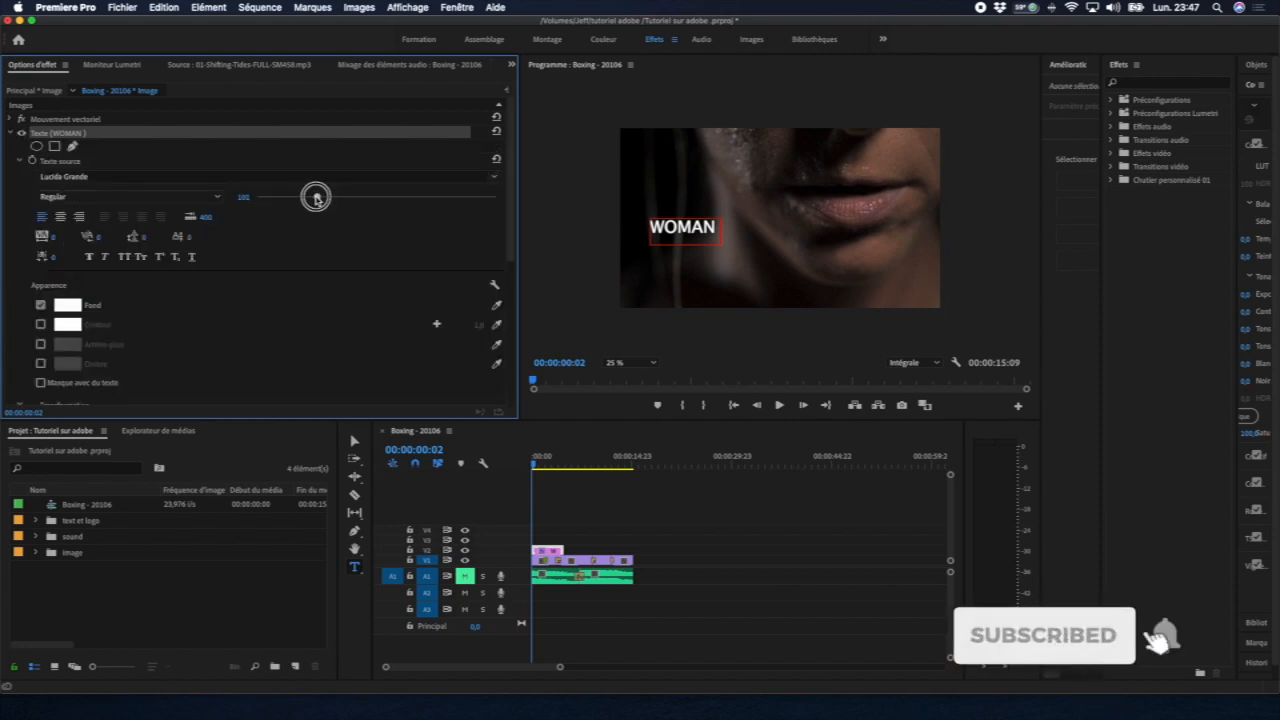
left_click_drag(316, 197, 330, 197)
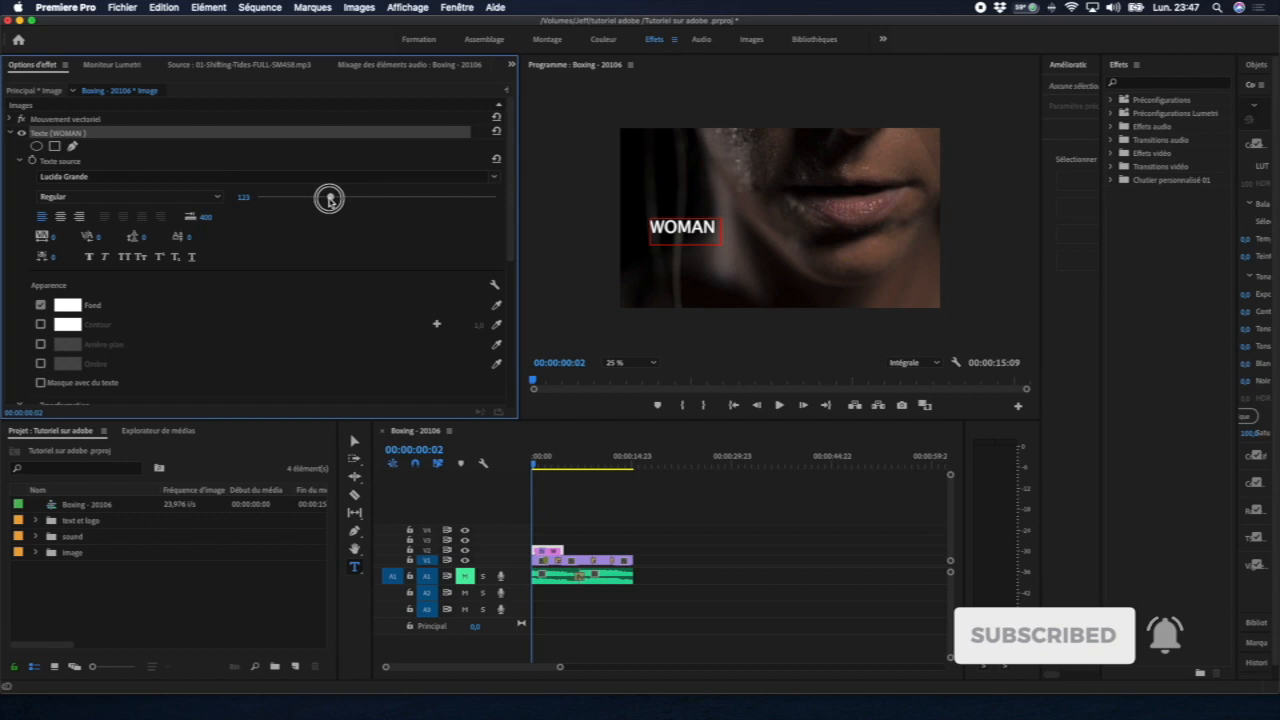
left_click(219, 198)
left_click(190, 225)
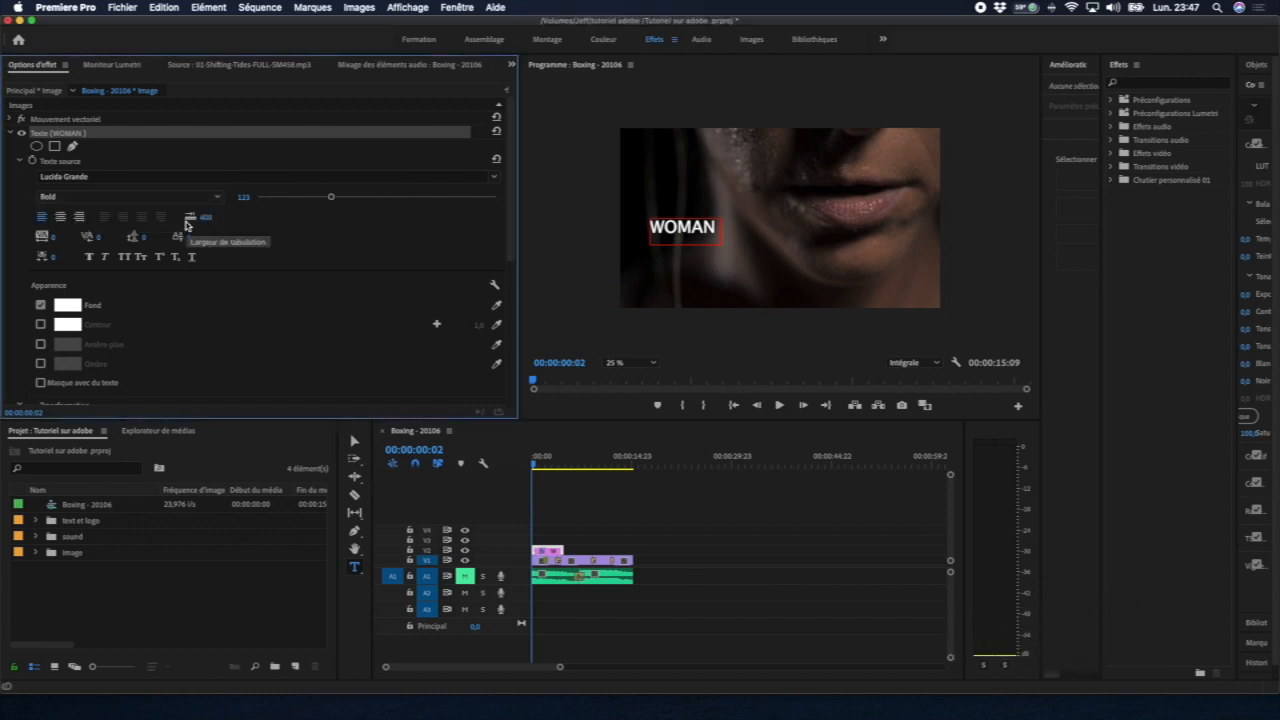
Select the whole word WOMAN in the frame and enlarge its font size to about 258.
left_click(672, 227)
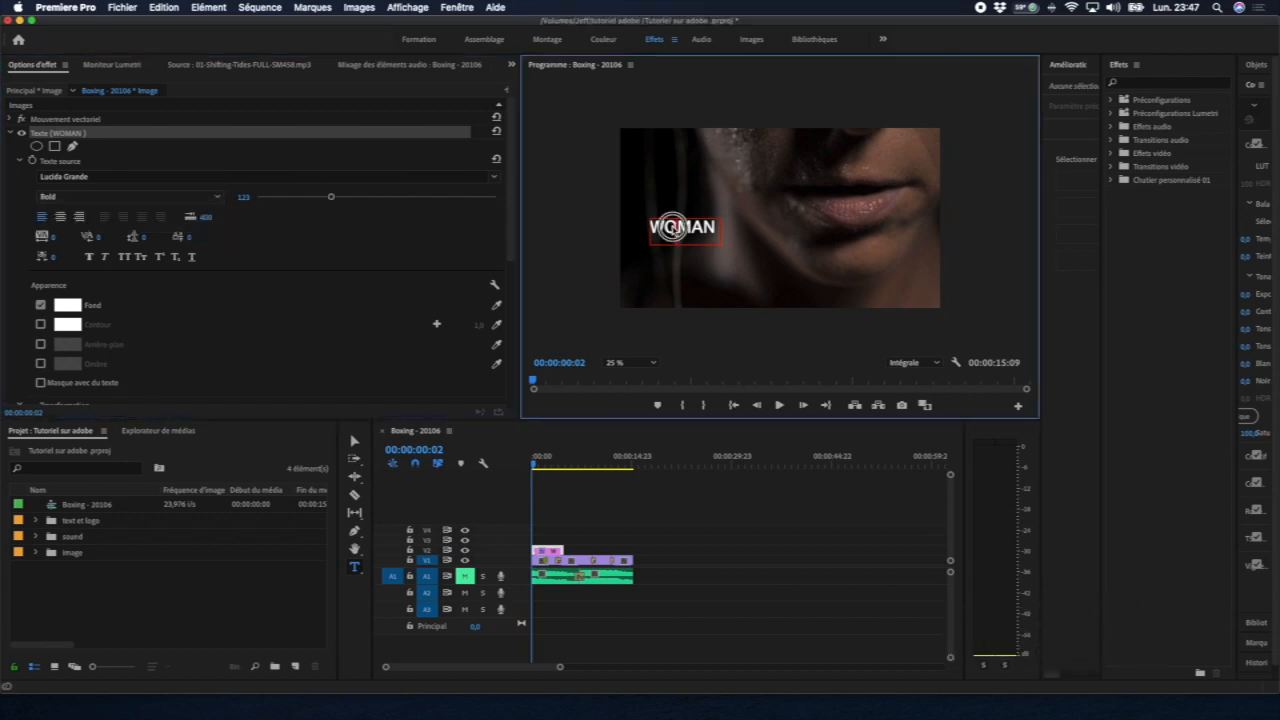
double_click(672, 229)
left_click_drag(317, 197, 403, 230)
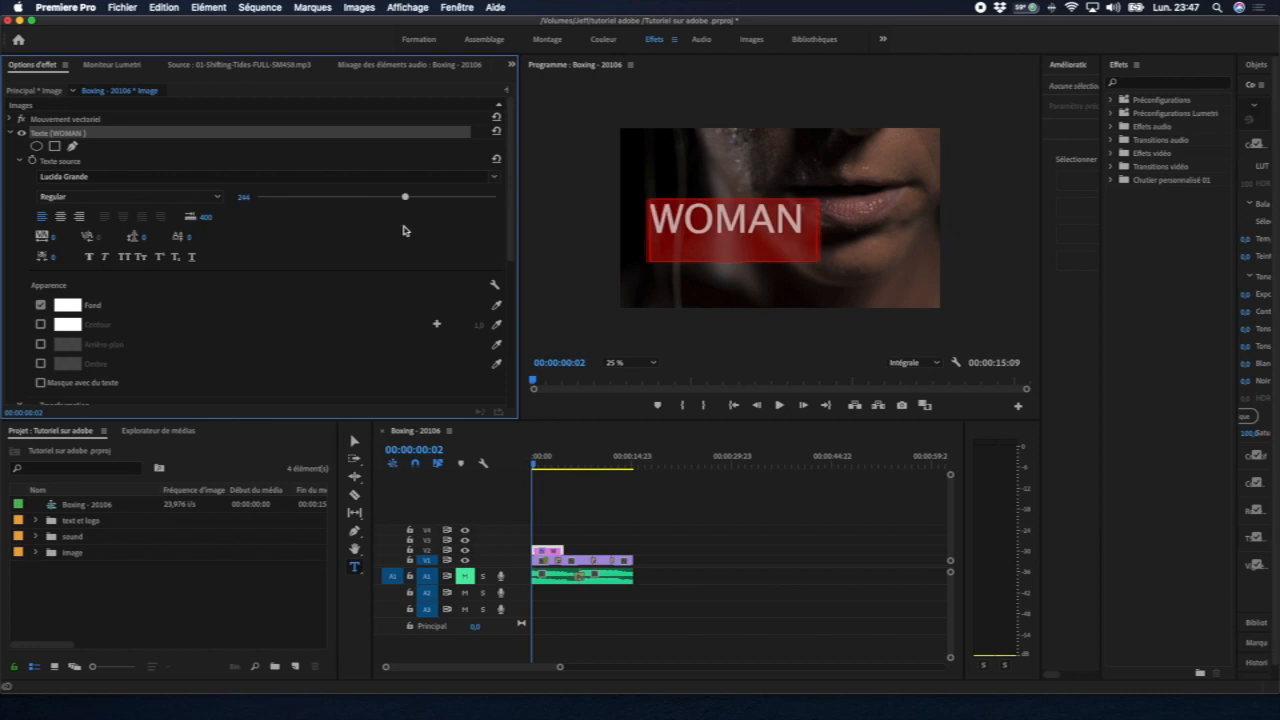
left_click(241, 196)
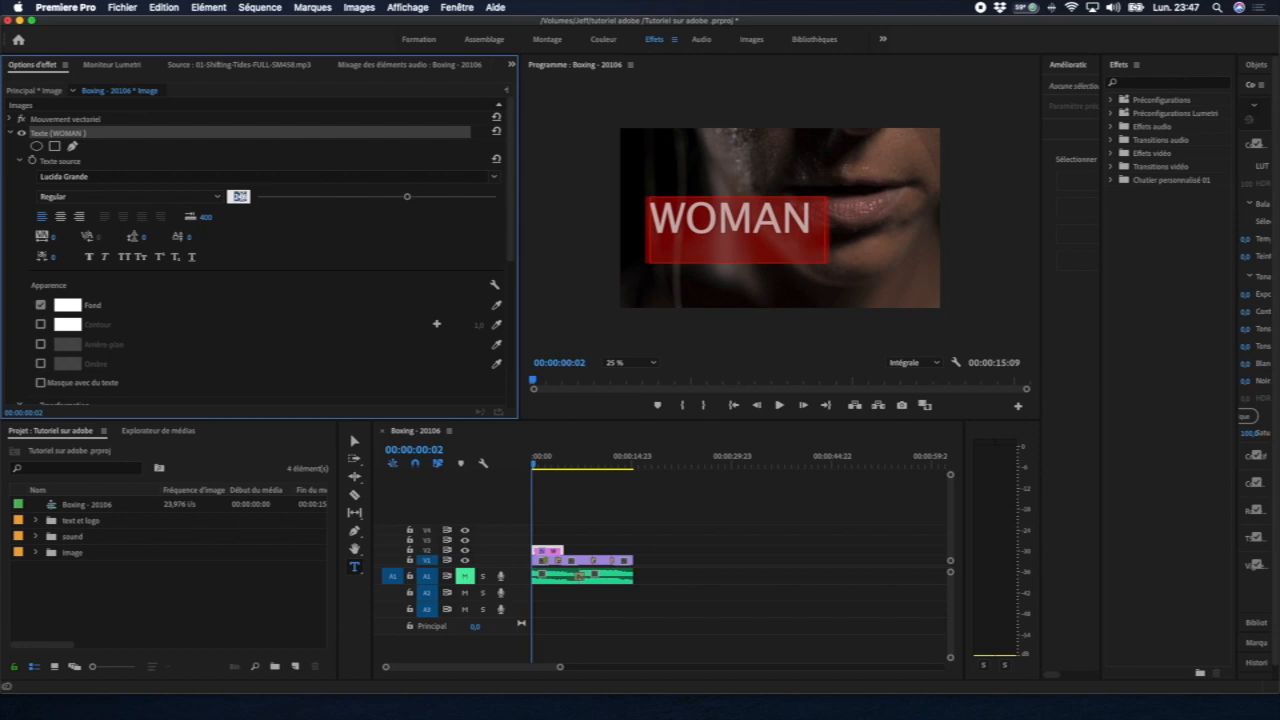
type("3")
scroll(289, 263, "down", 1)
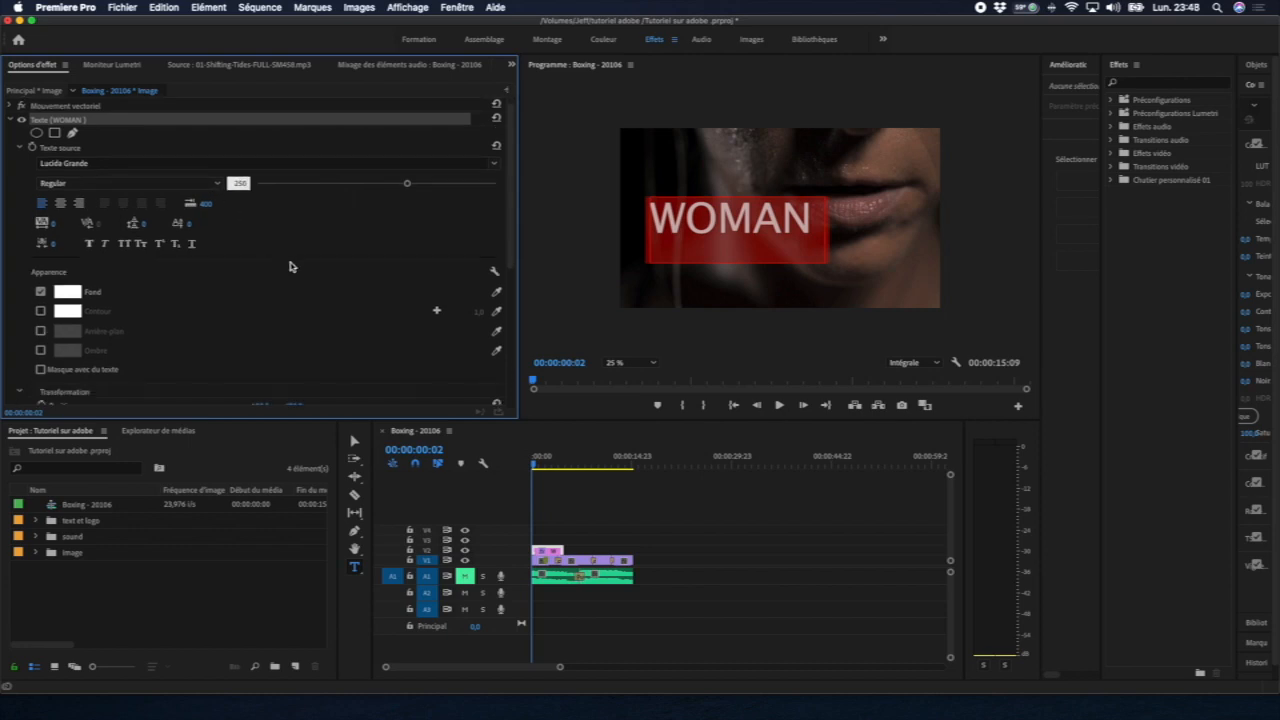
left_click(295, 232)
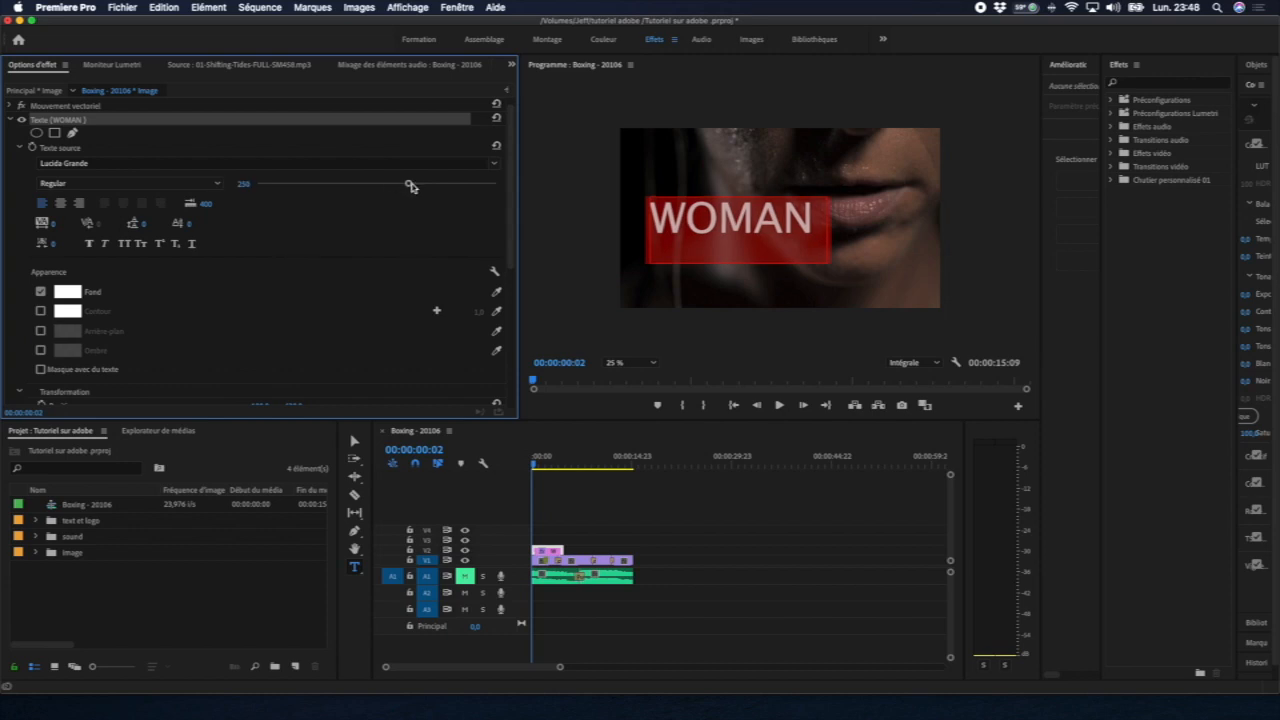
left_click_drag(410, 186, 436, 213)
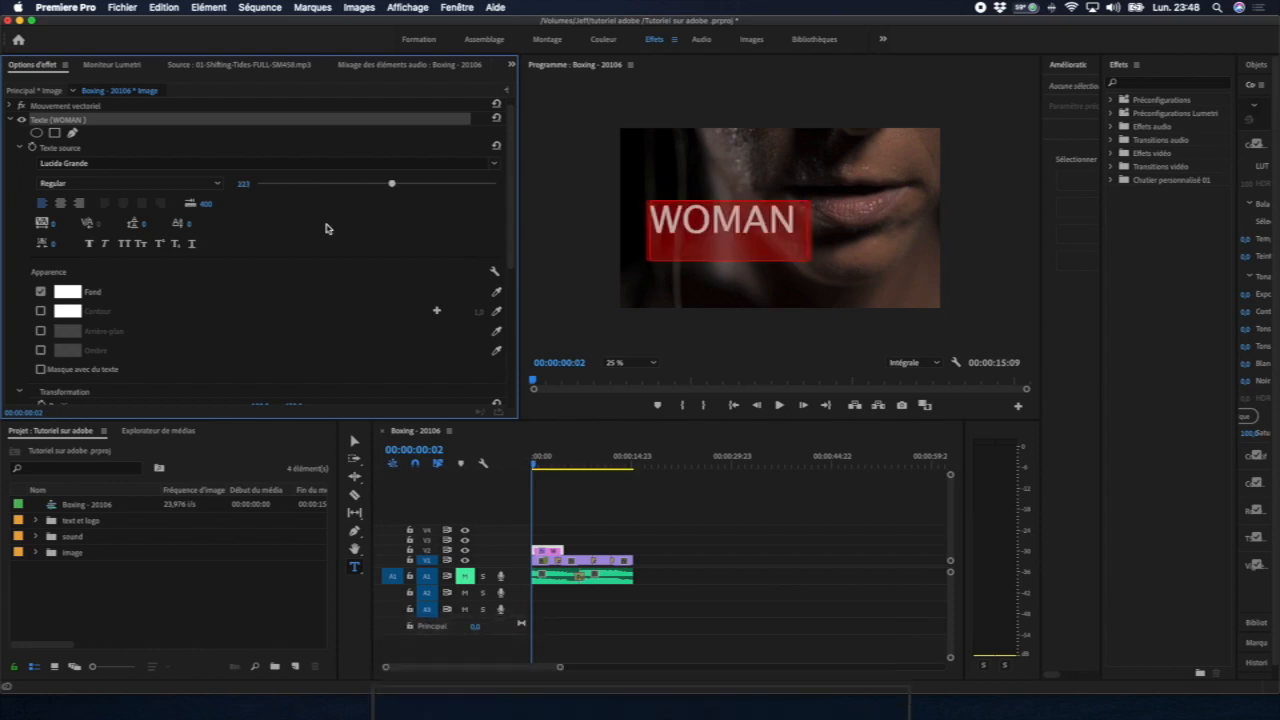
left_click_drag(327, 229, 248, 189)
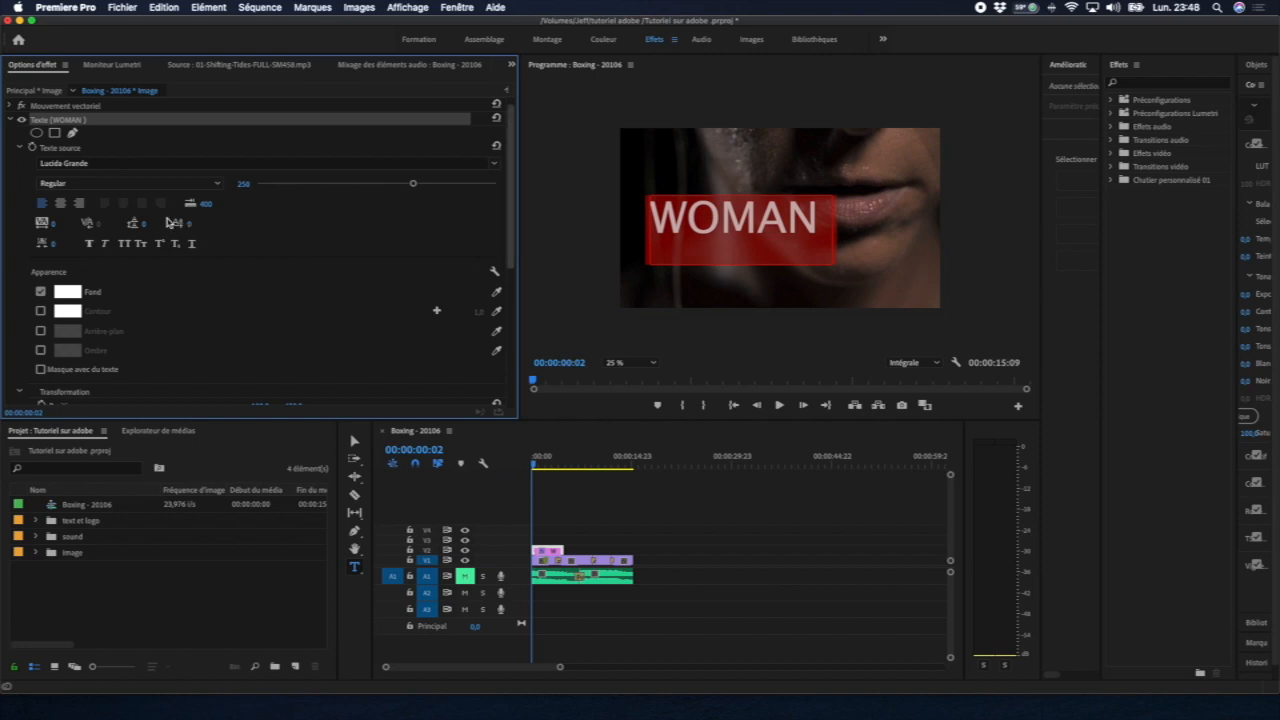
Try centre and right alignment on the WOMAN text, then restore left alignment.
left_click(61, 204)
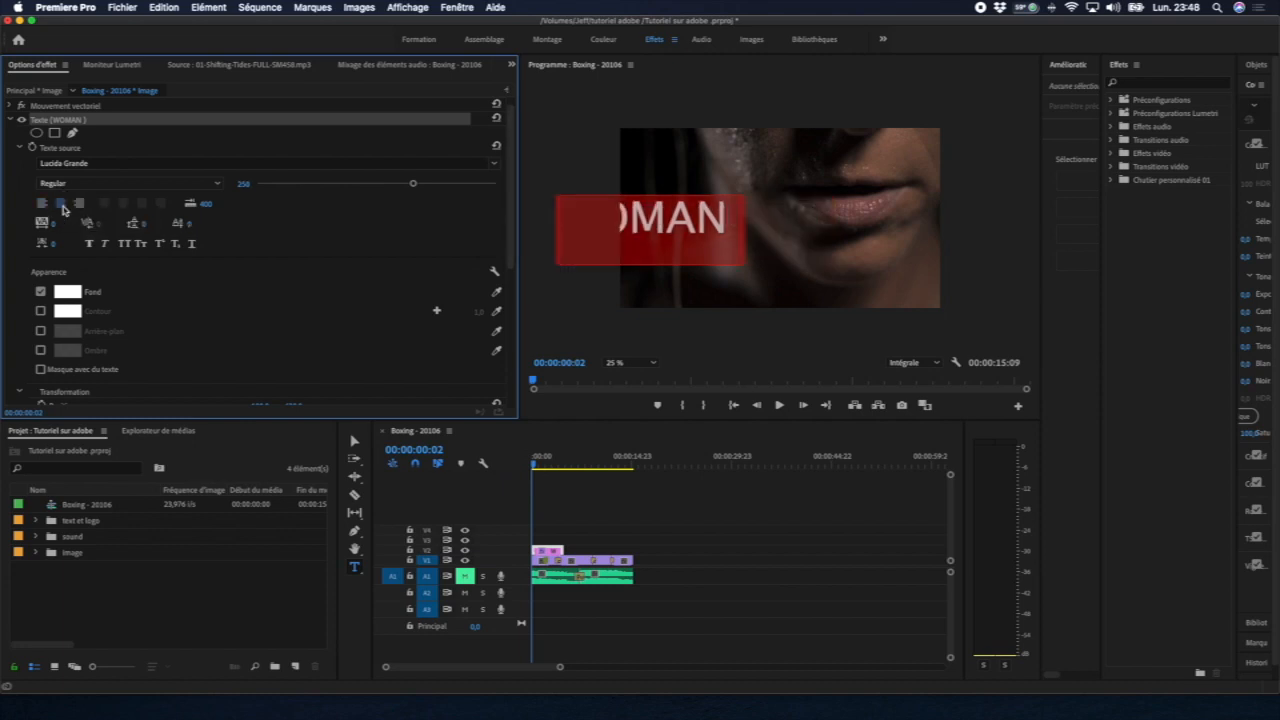
left_click(80, 204)
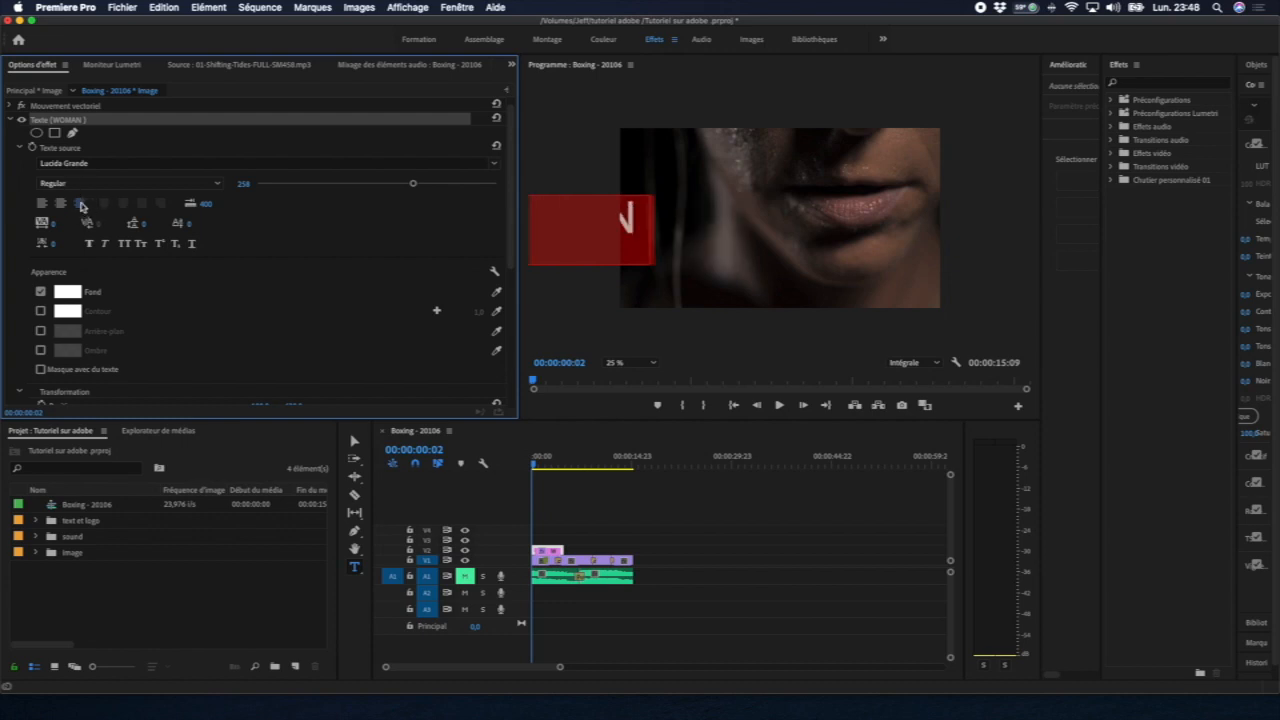
left_click(42, 203)
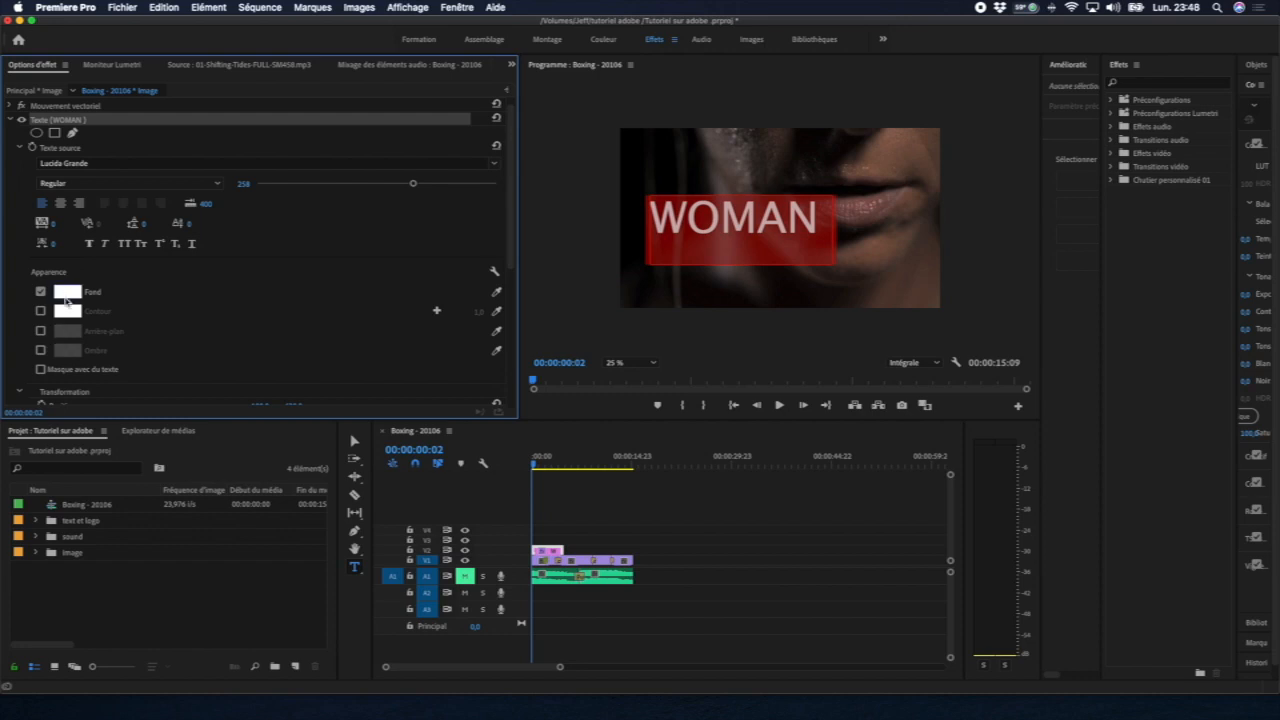
Enable the outline (Contour) on the WOMAN text and colour it dark red, leaving the white fill.
left_click(68, 293)
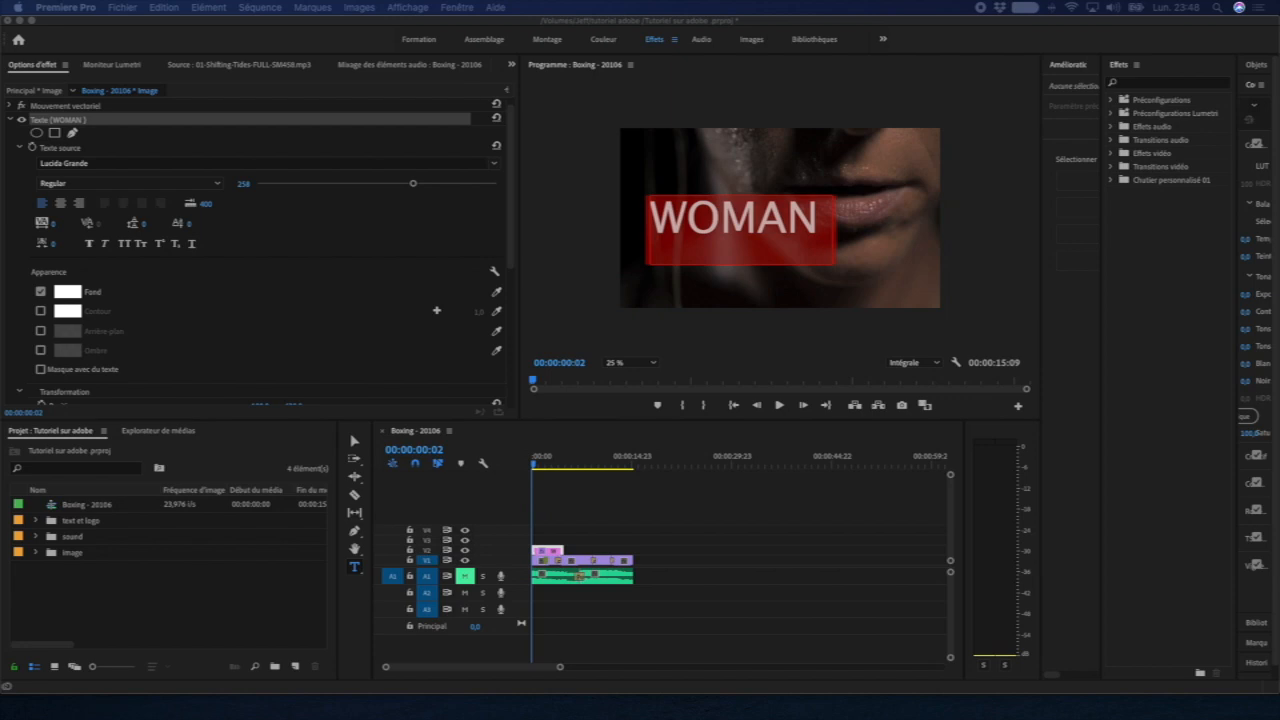
key("Escape")
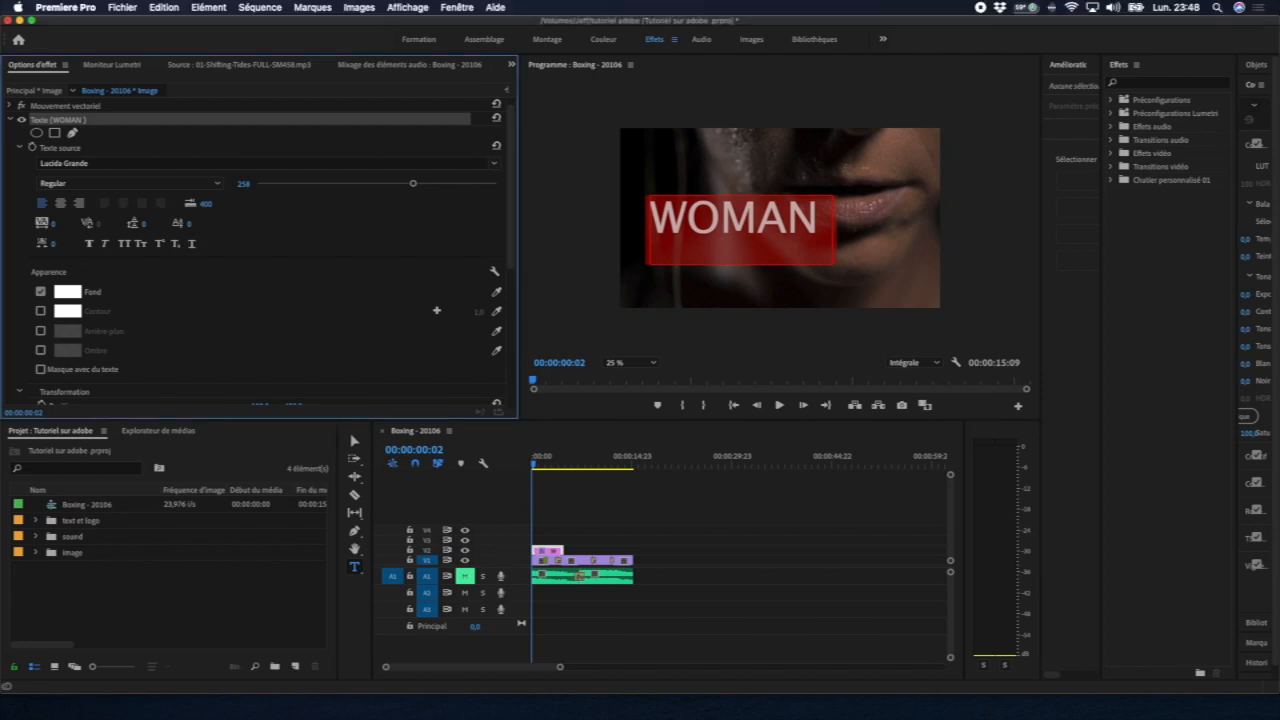
left_click(40, 311)
left_click(61, 312)
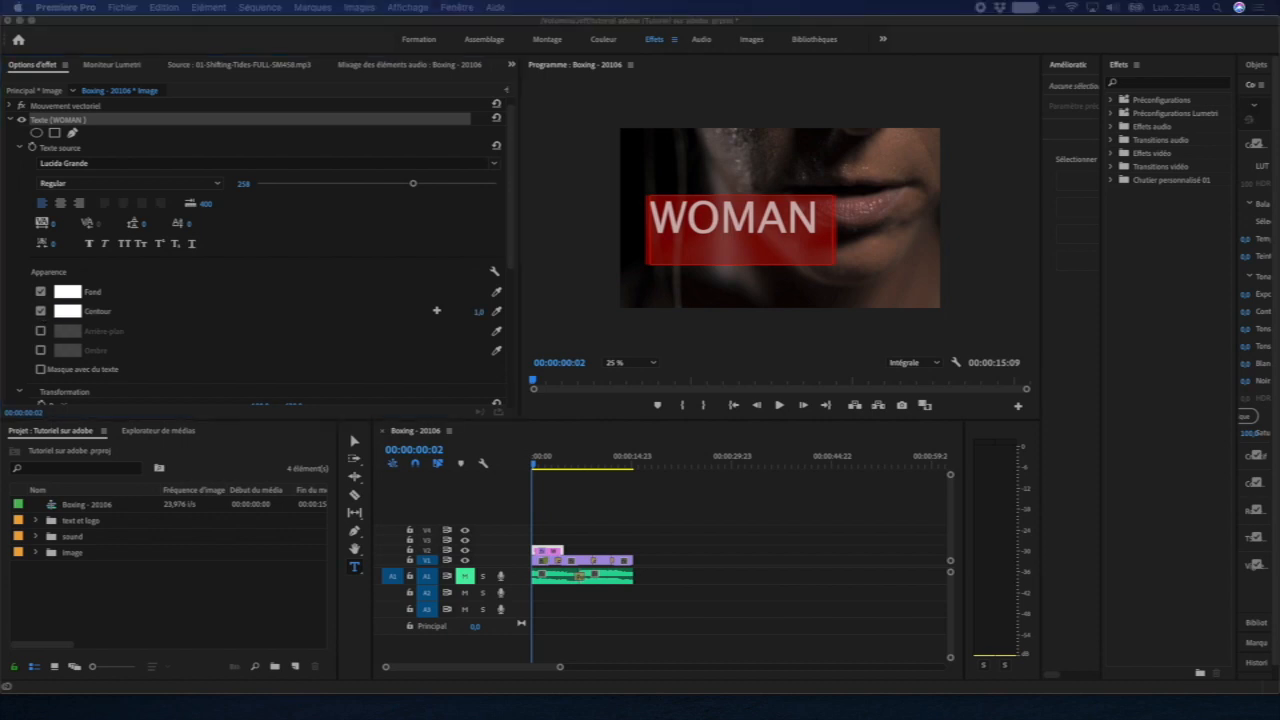
key("Return")
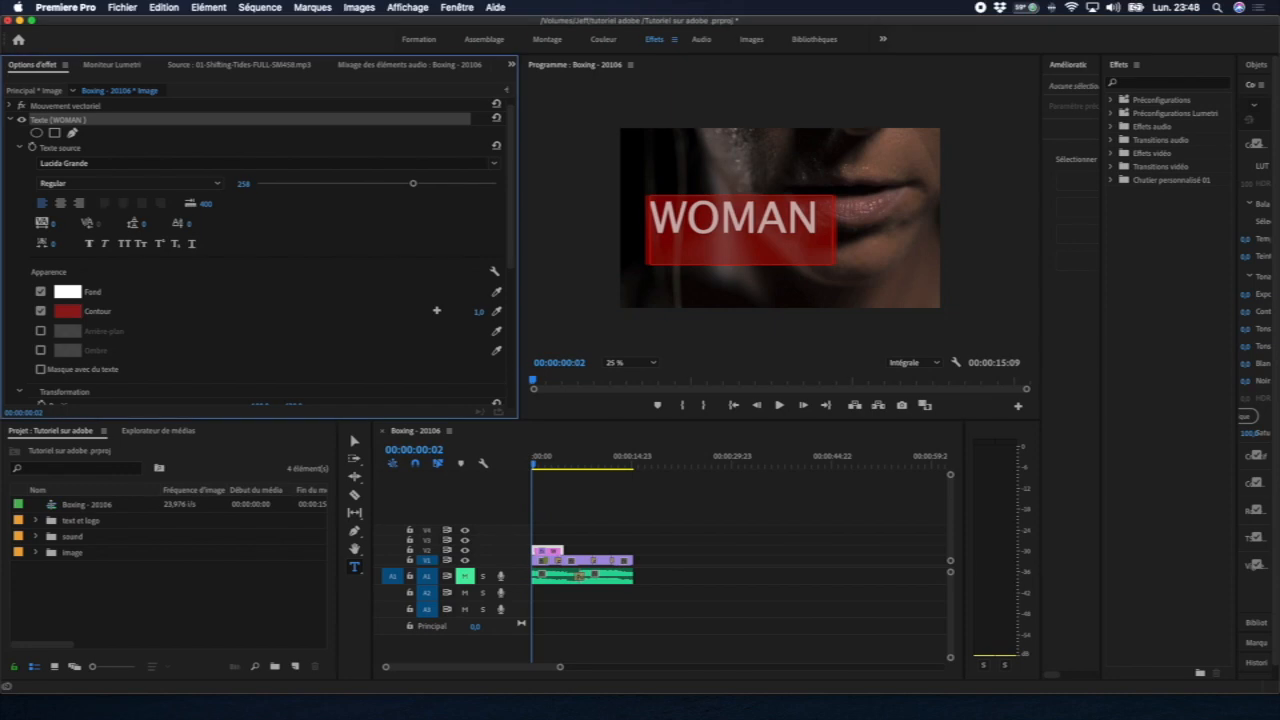
Collapse the source text properties and shift the WOMAN text horizontally to an X position of about 416.
scroll(147, 352, "down", 5)
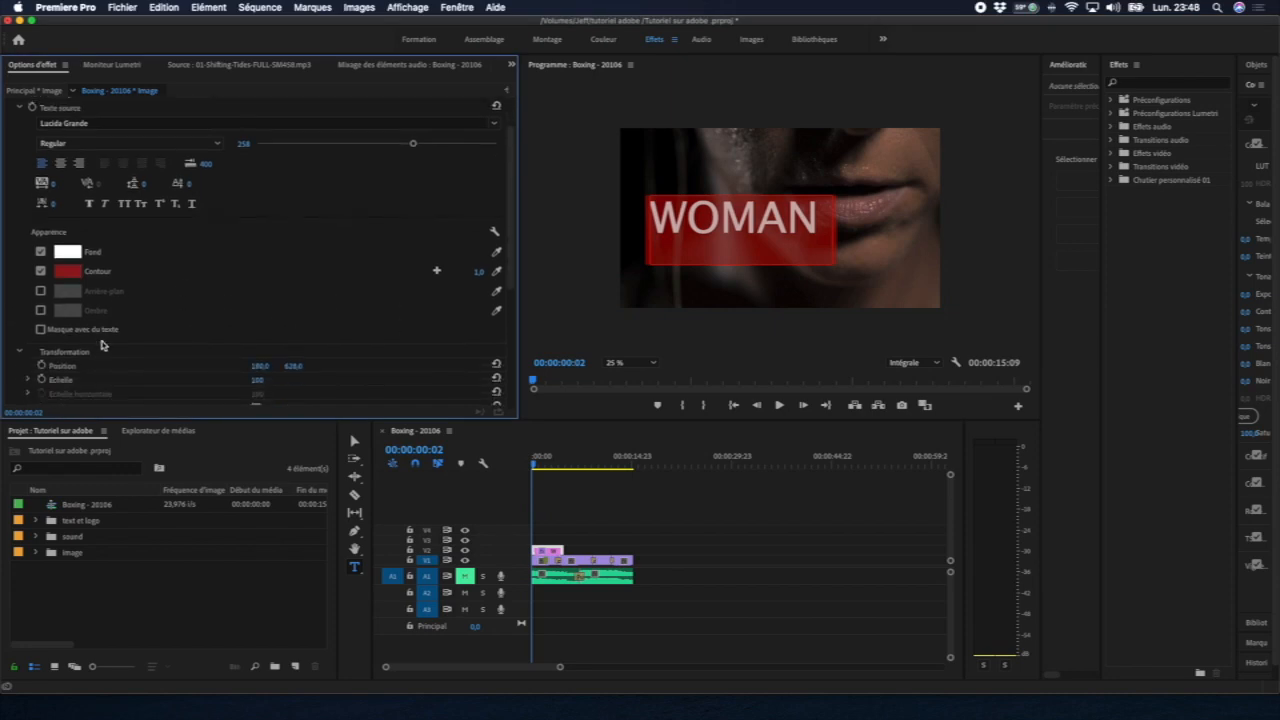
scroll(112, 328, "down", 3)
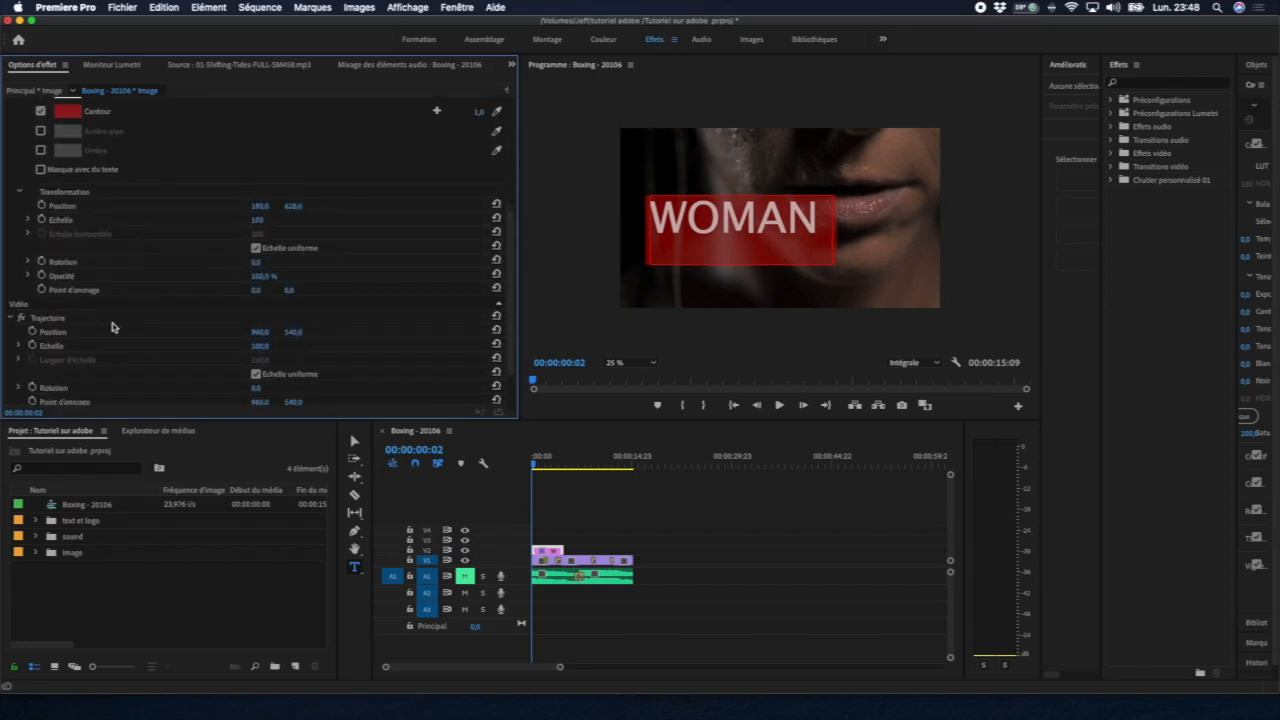
scroll(112, 325, "up", 2)
scroll(62, 271, "up", 5)
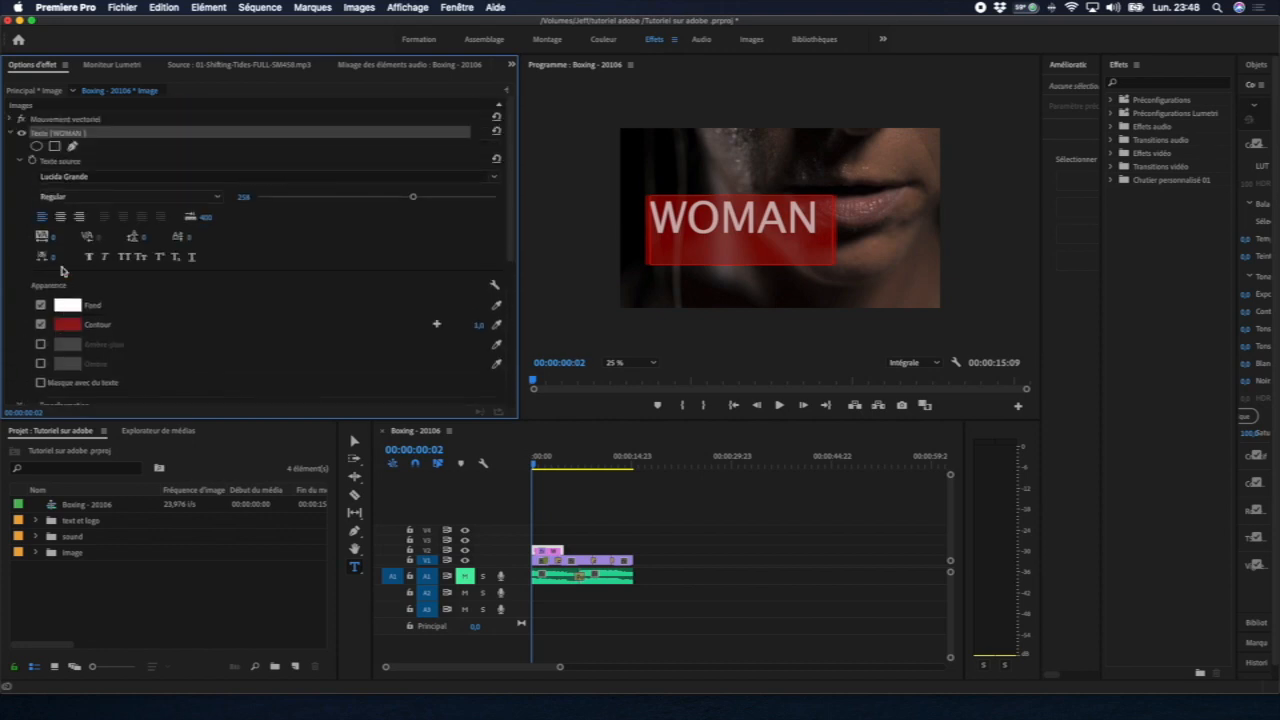
left_click(15, 162)
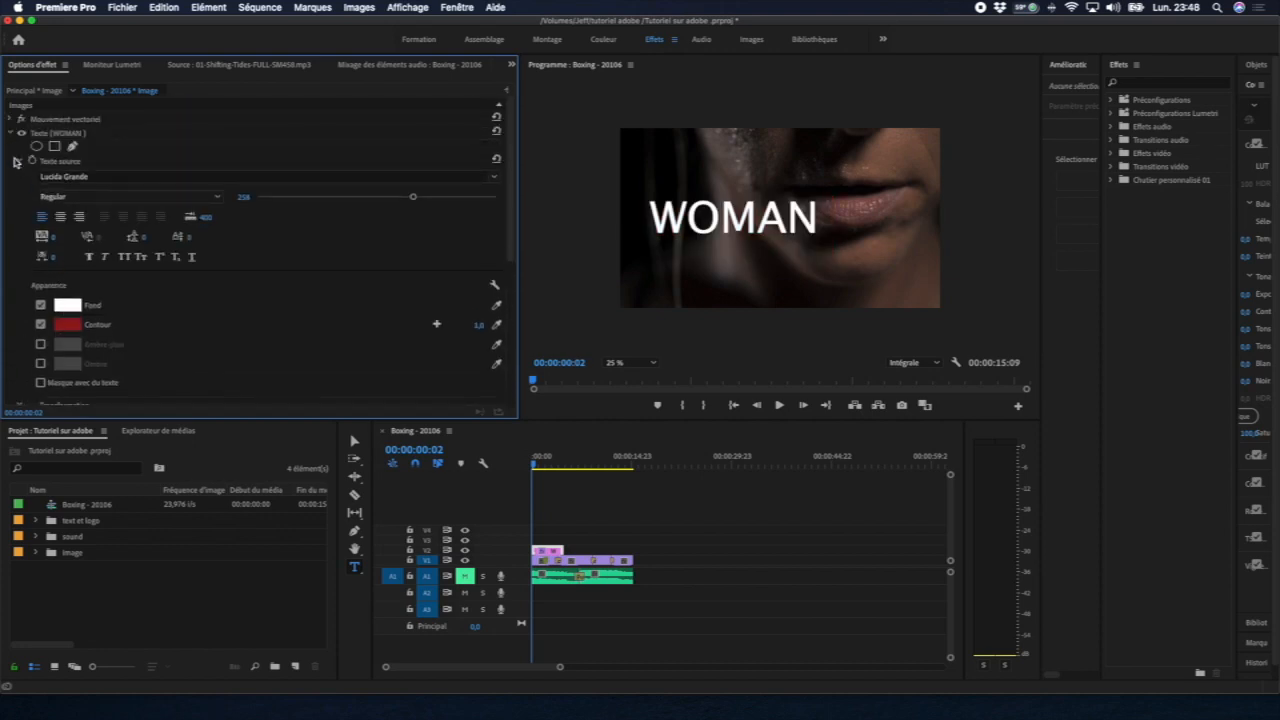
left_click(19, 162)
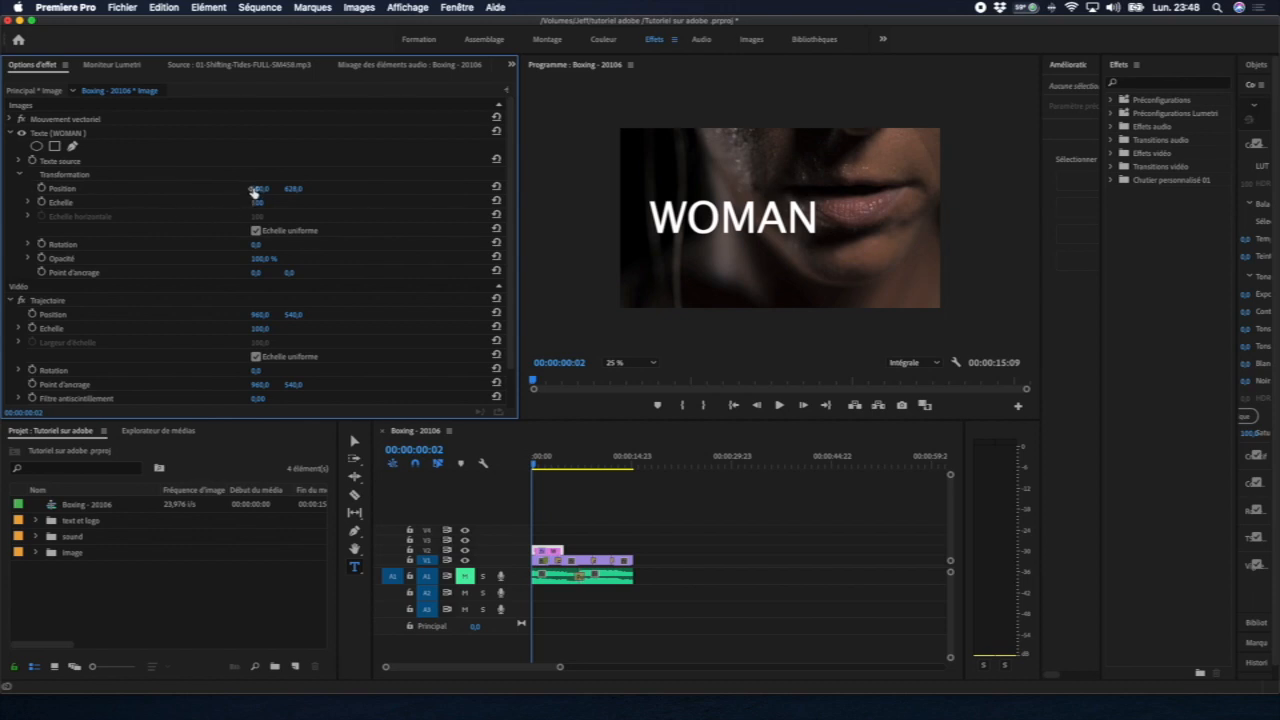
left_click_drag(260, 188, 496, 188)
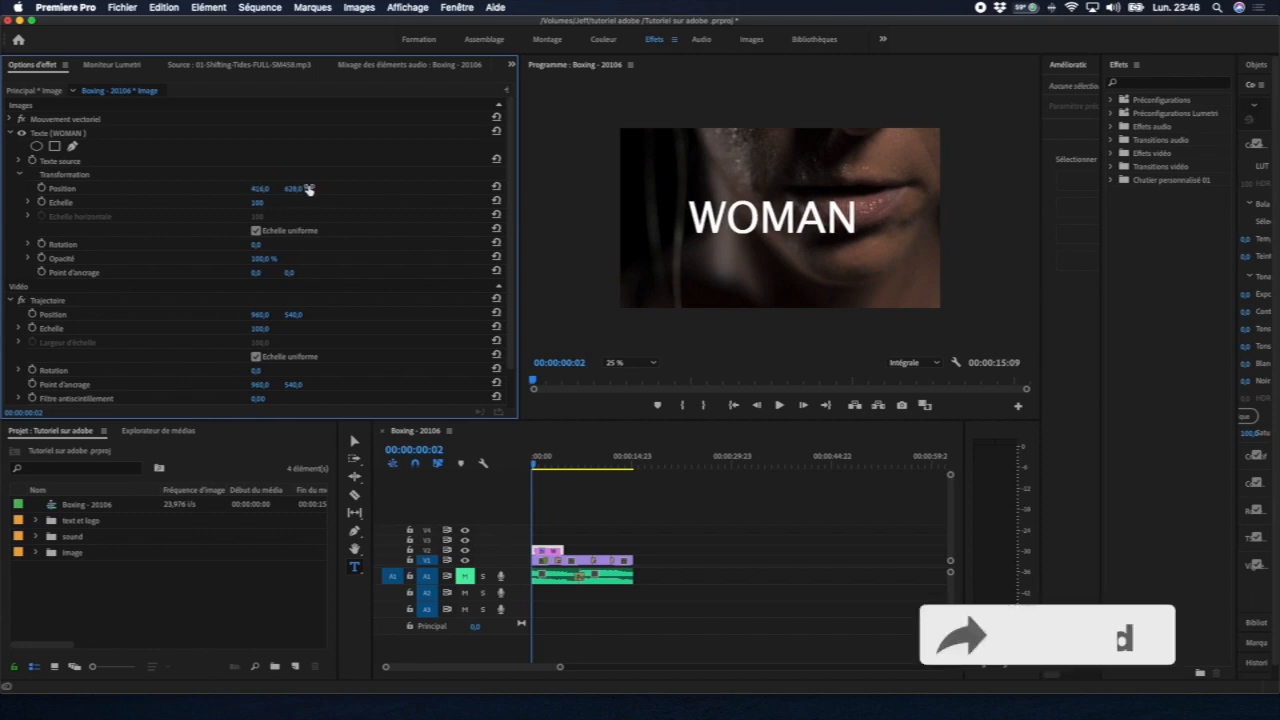
Reposition the WOMAN text in the frame to about X 580, Y 756.
left_click_drag(308, 189, 606, 189)
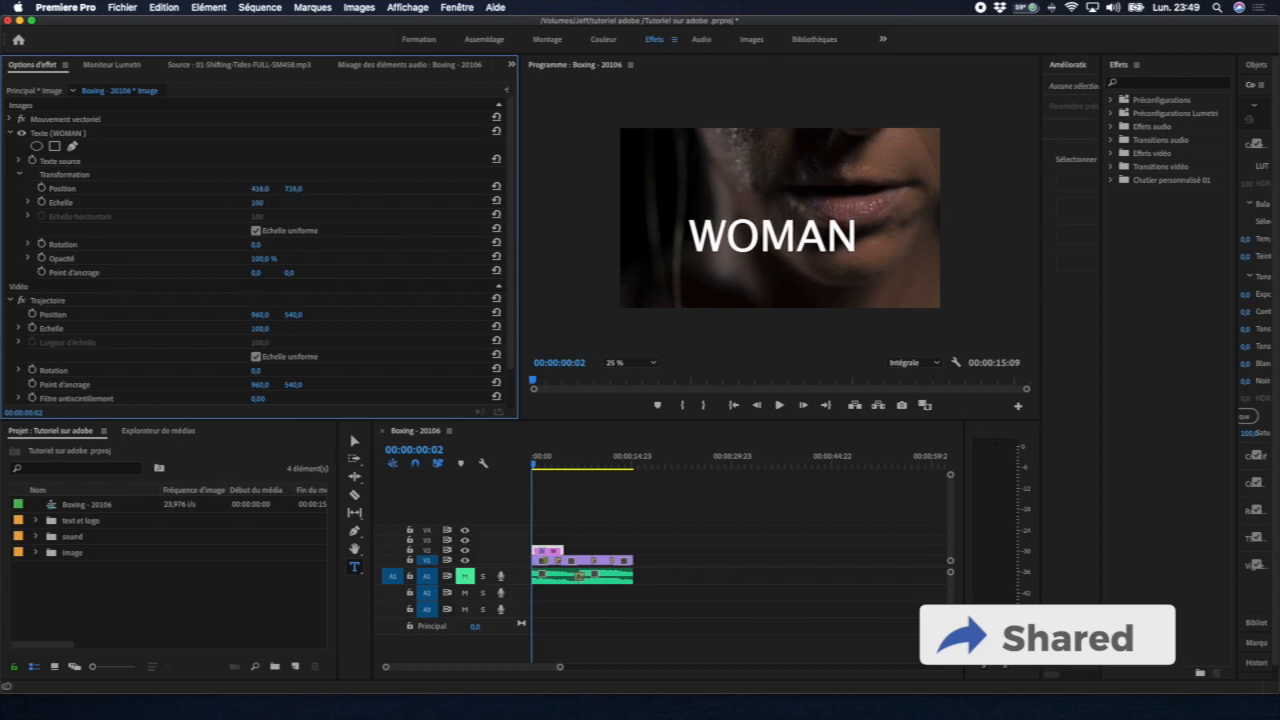
left_click_drag(260, 188, 360, 188)
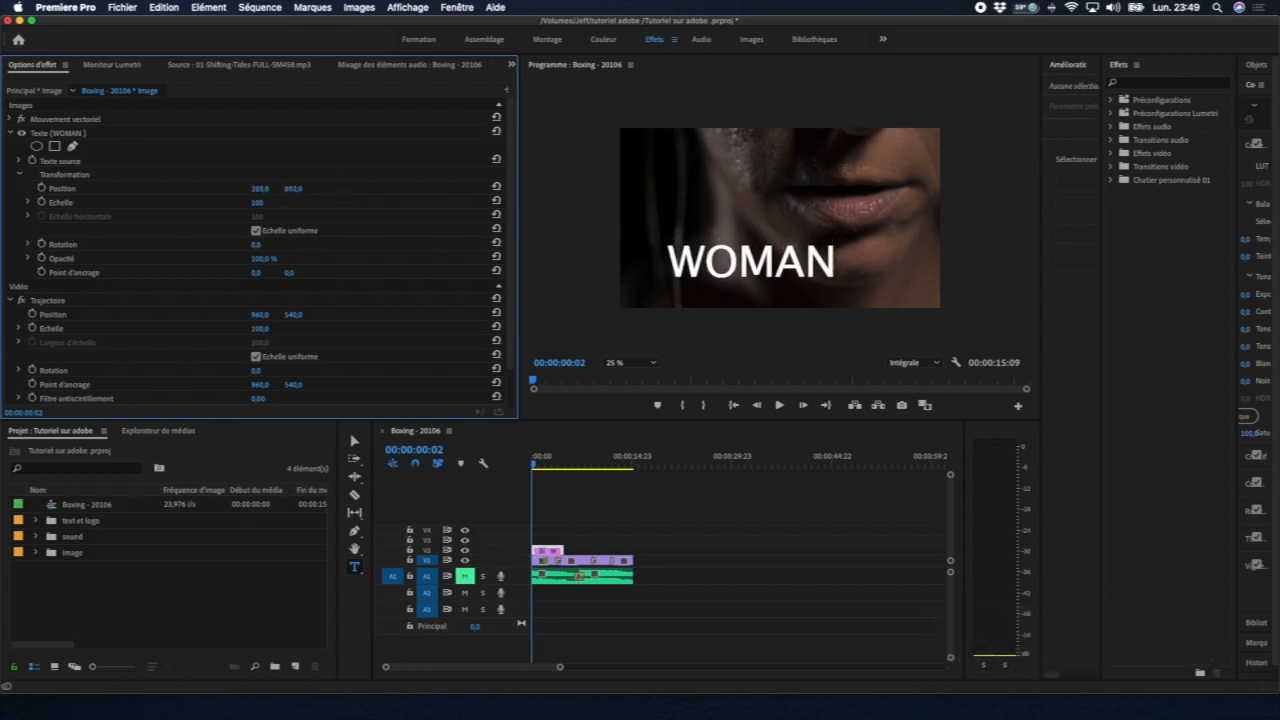
left_click_drag(260, 188, 558, 188)
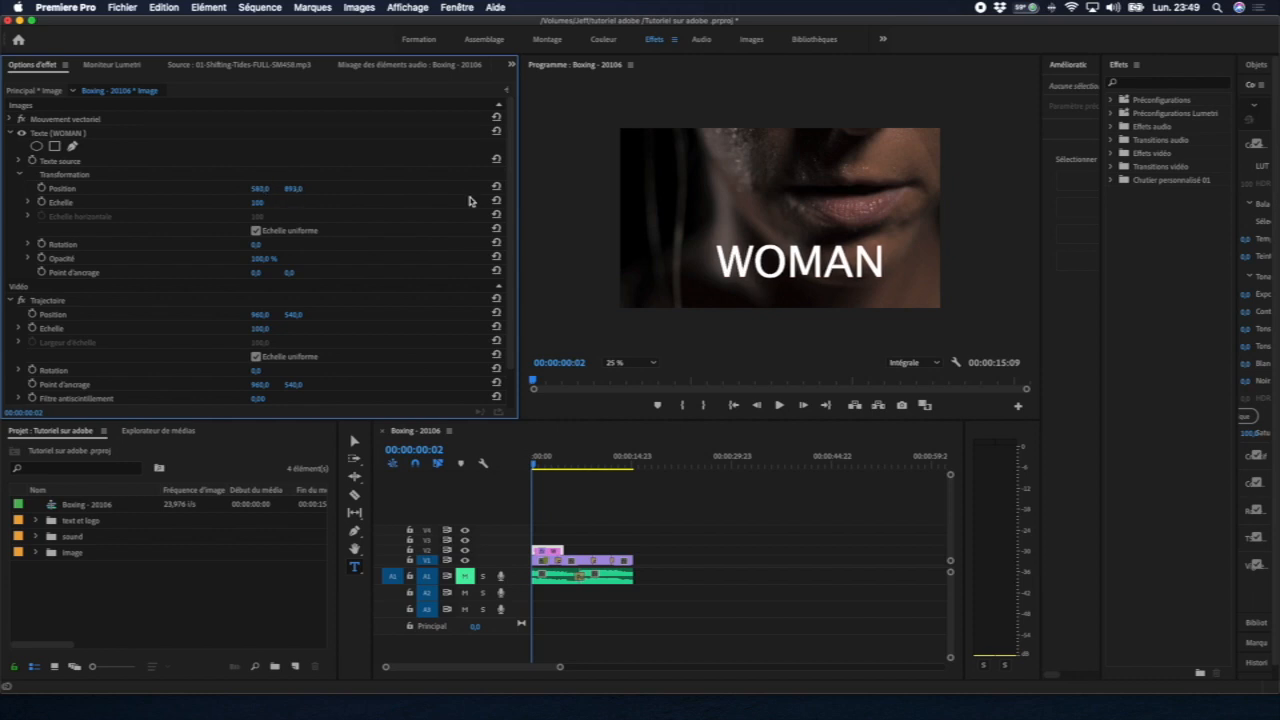
left_click_drag(293, 188, 156, 188)
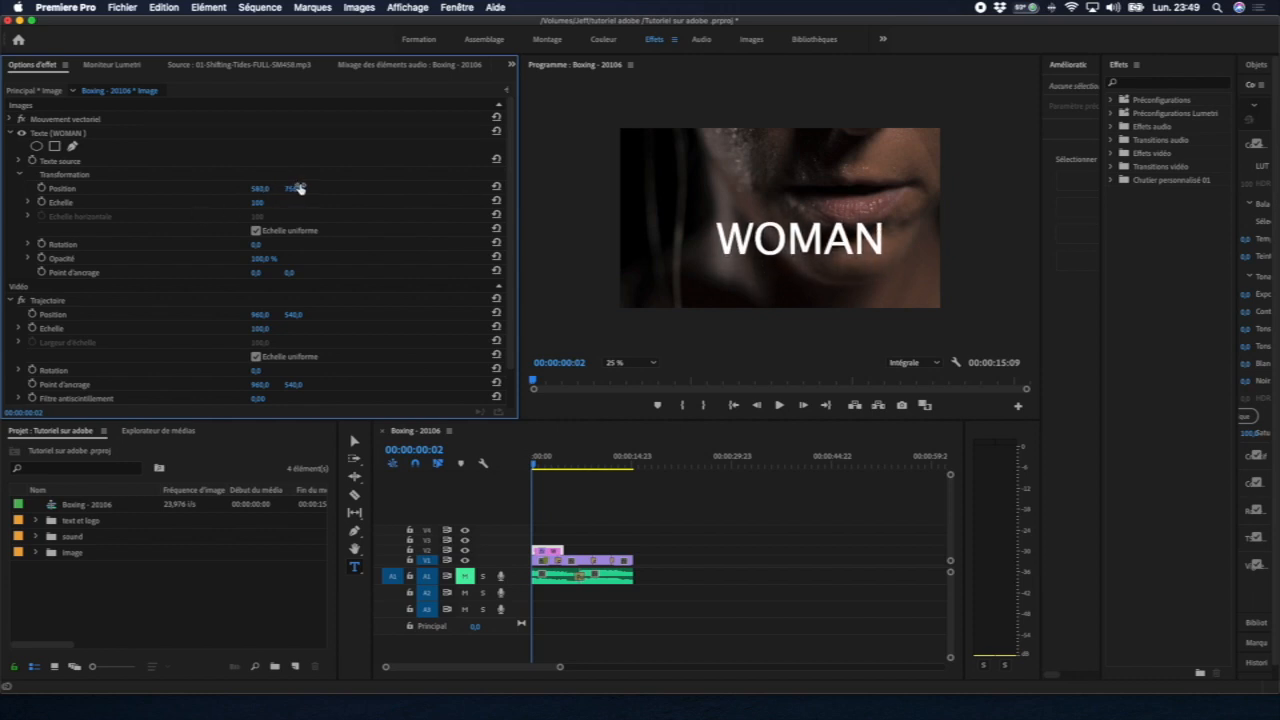
Expand the text's scale control and enlarge WOMAN to a scale of about 134.
left_click(28, 204)
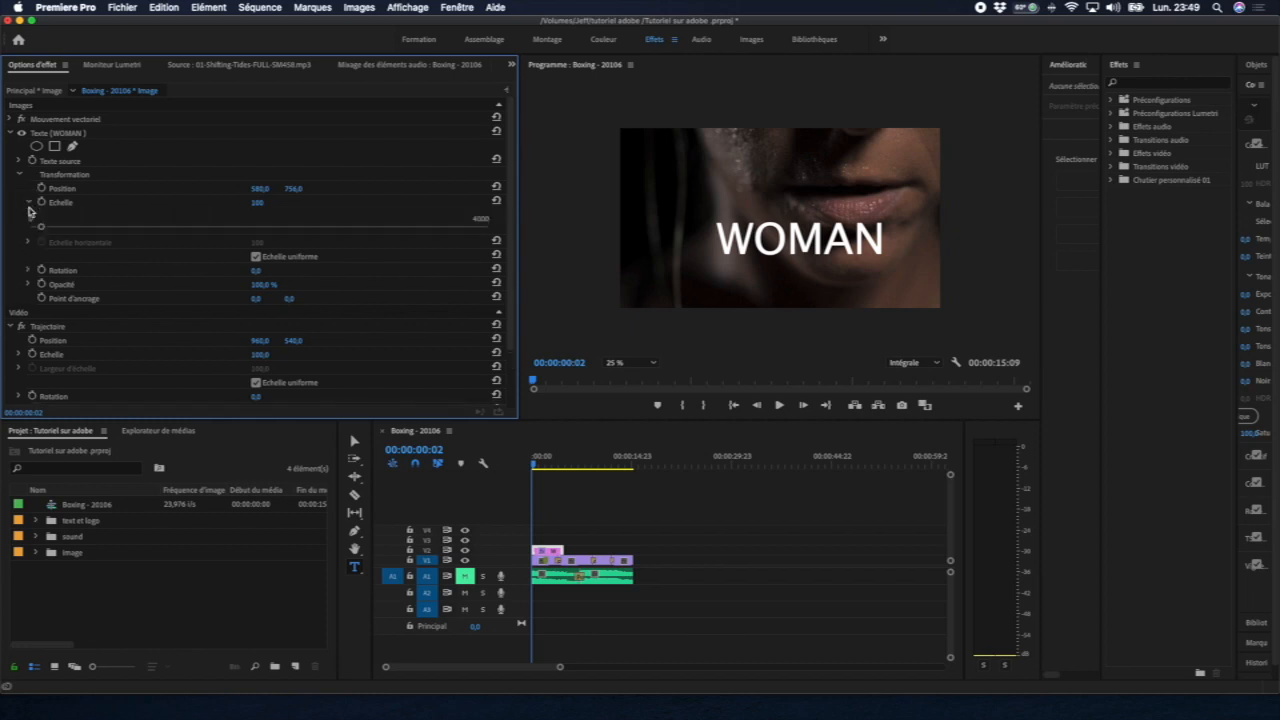
left_click_drag(41, 228, 43, 230)
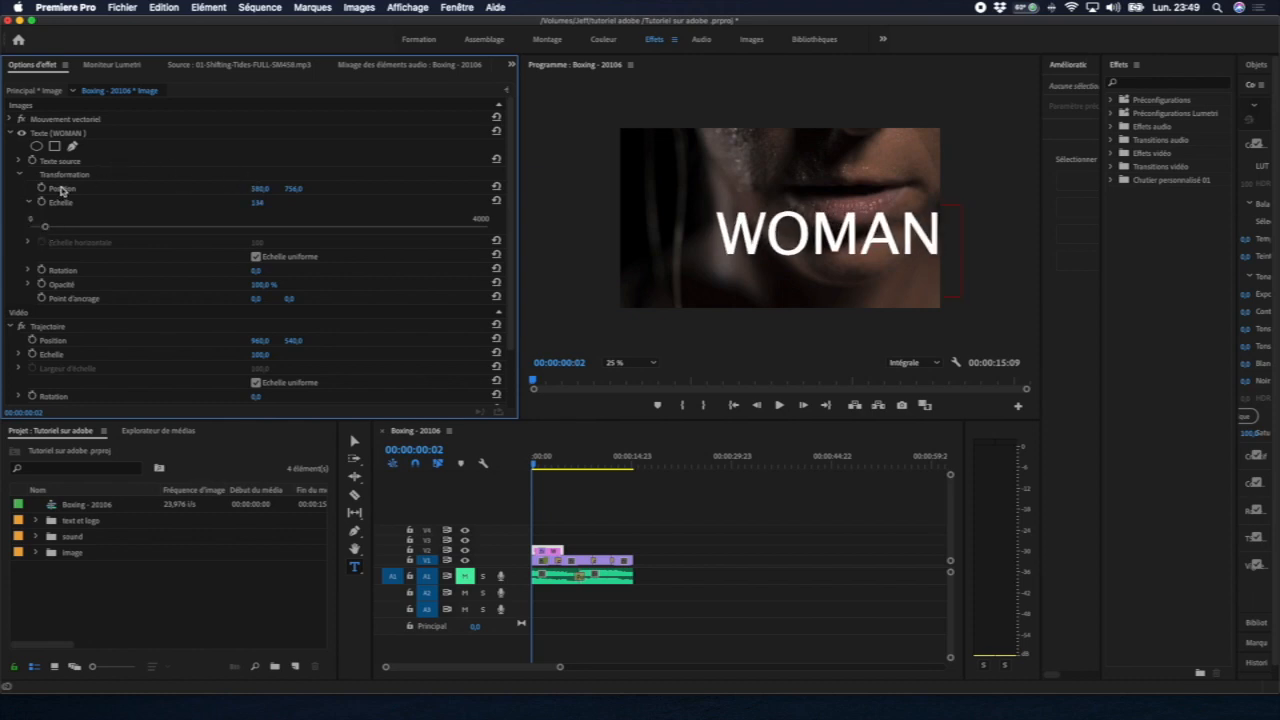
Move the enlarged WOMAN text to about X 433, Y 975, near the bottom of the frame.
left_click(54, 192)
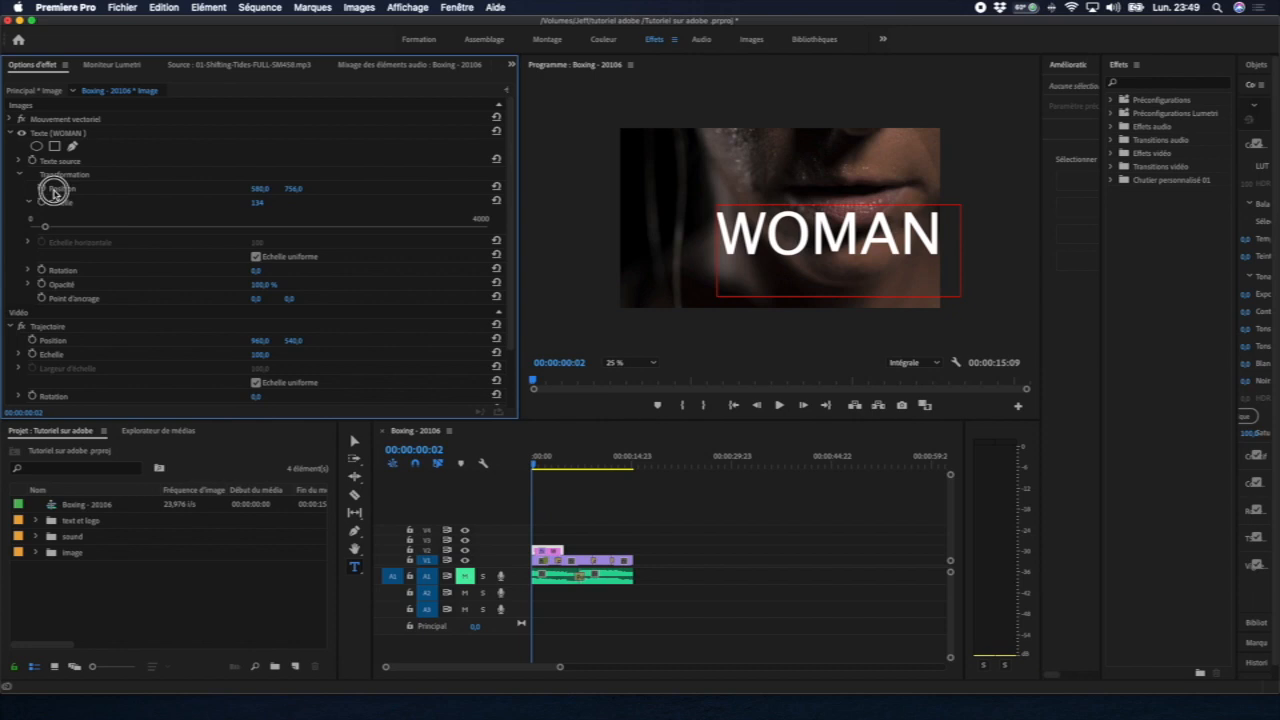
left_click(262, 190)
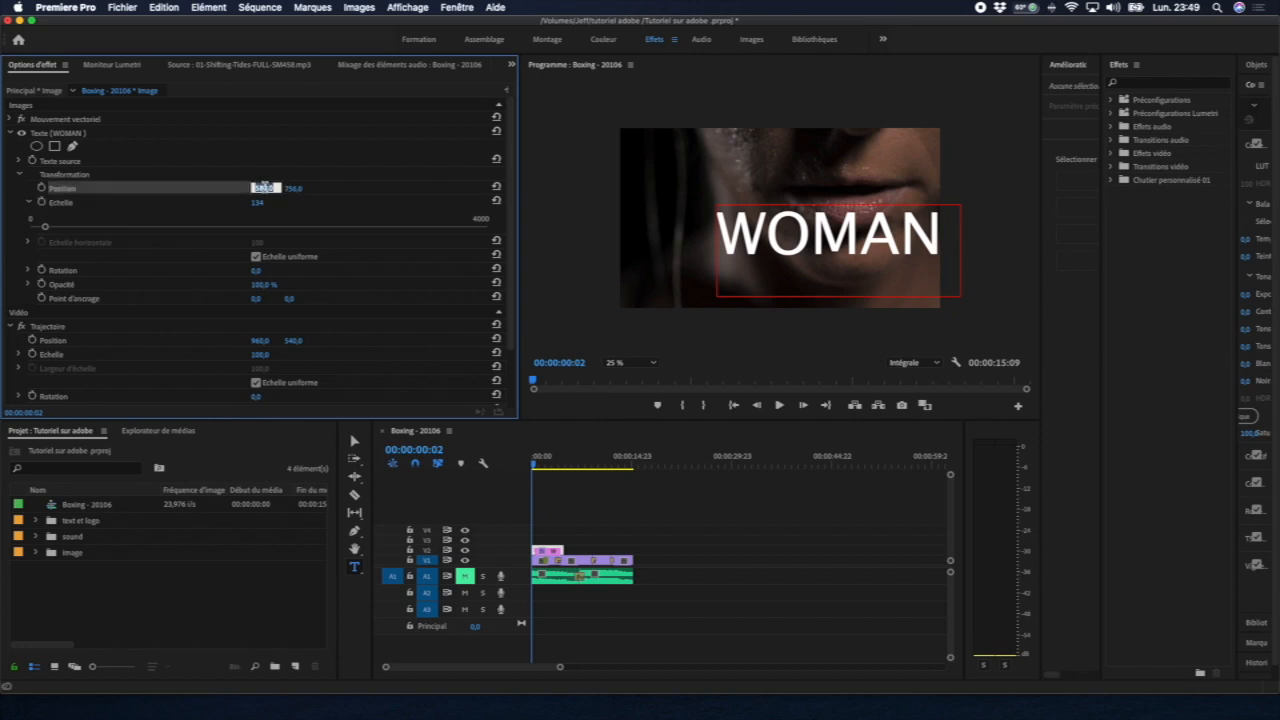
left_click(286, 213)
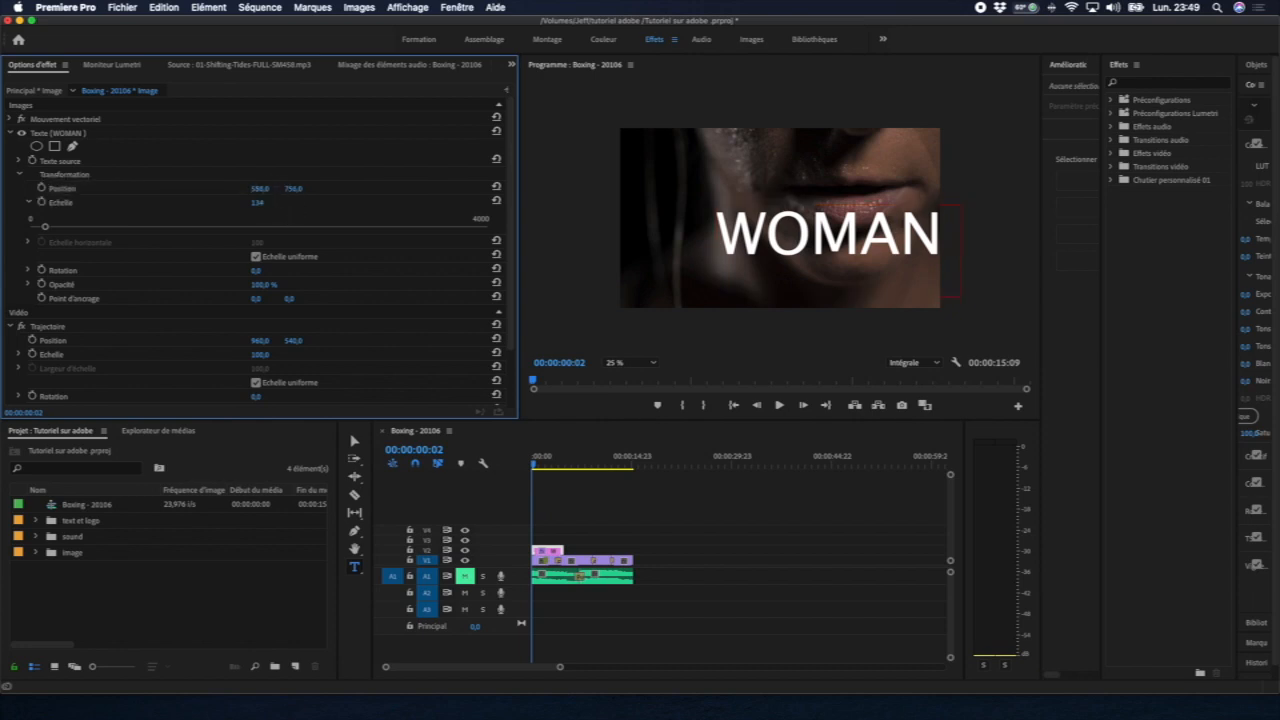
left_click_drag(260, 189, 157, 189)
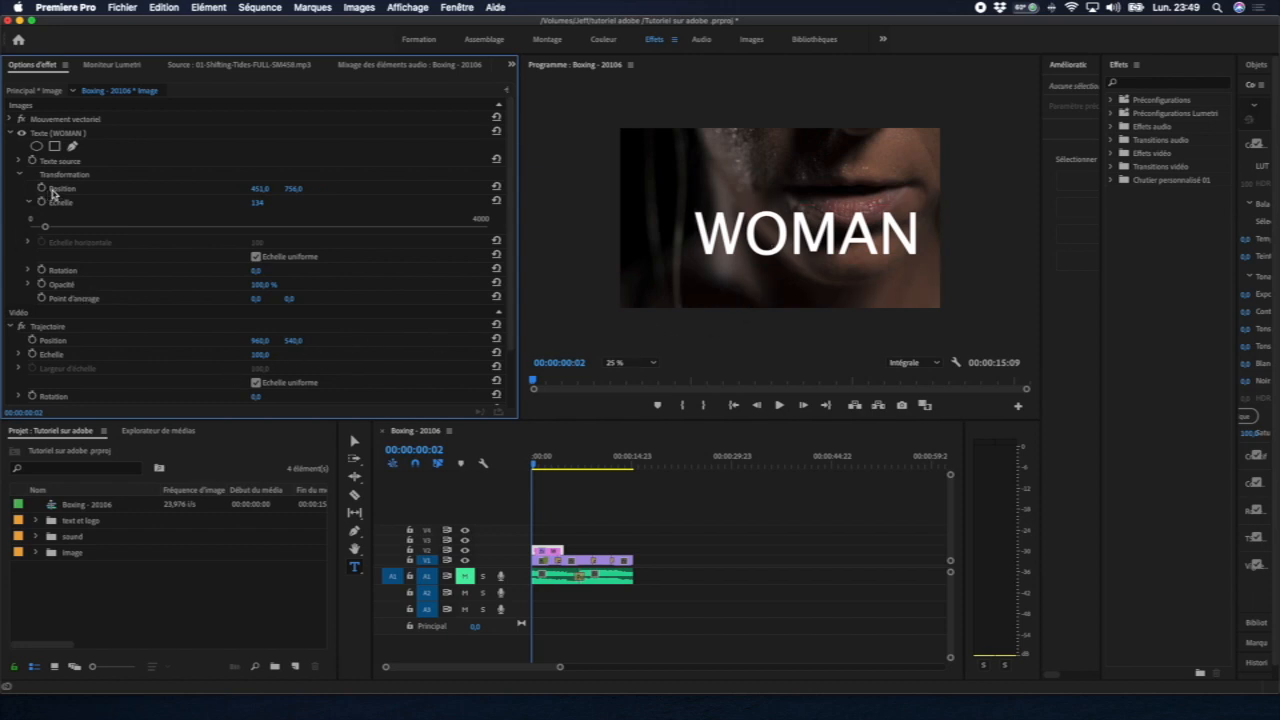
left_click(56, 190)
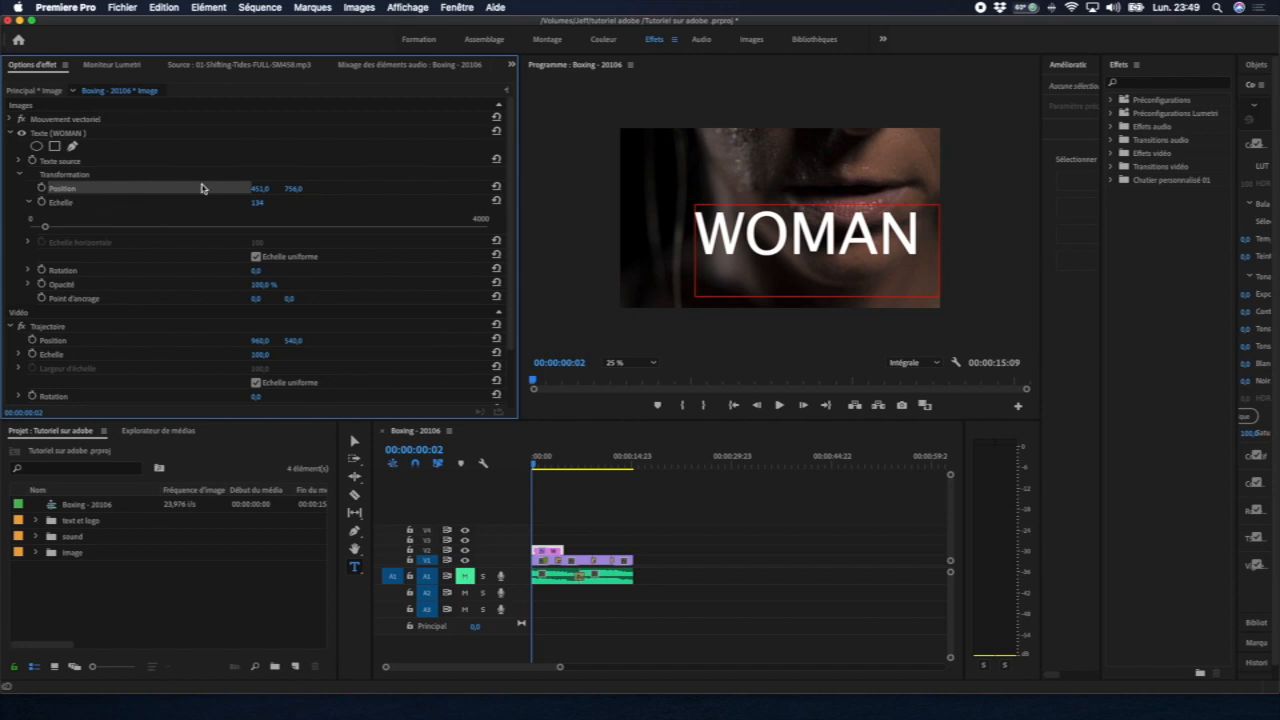
left_click(337, 191)
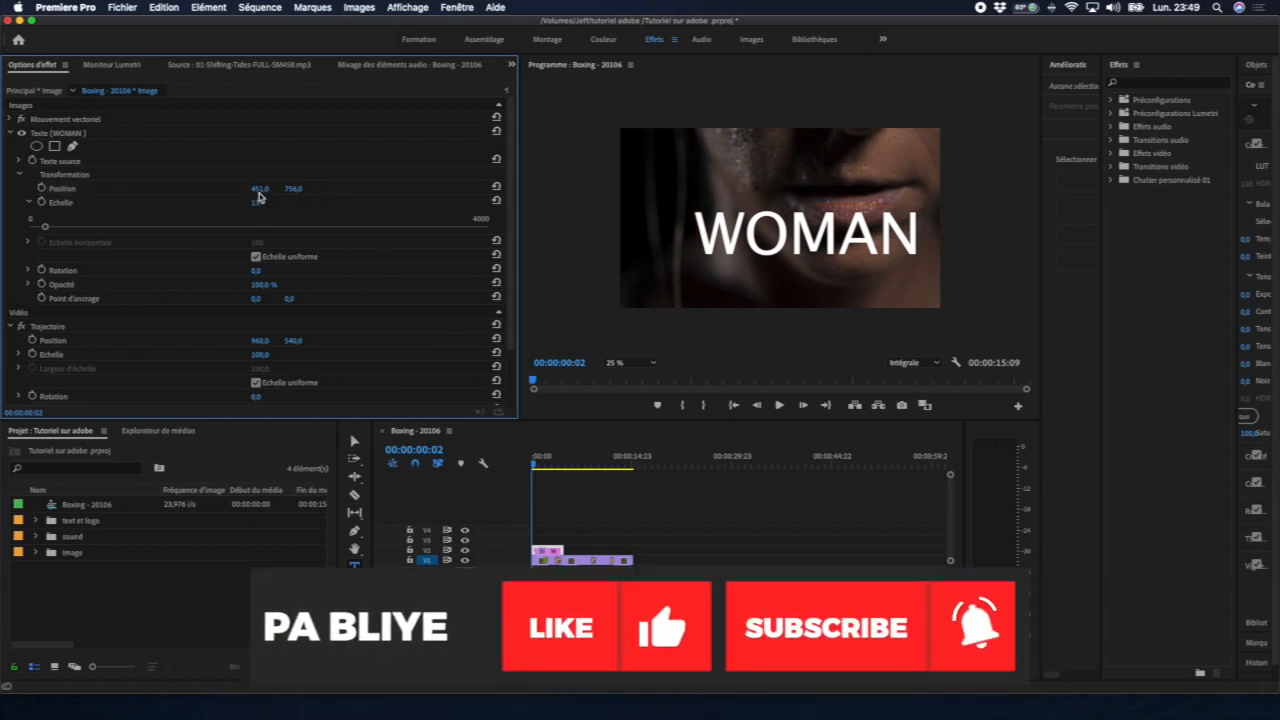
left_click_drag(260, 188, 480, 188)
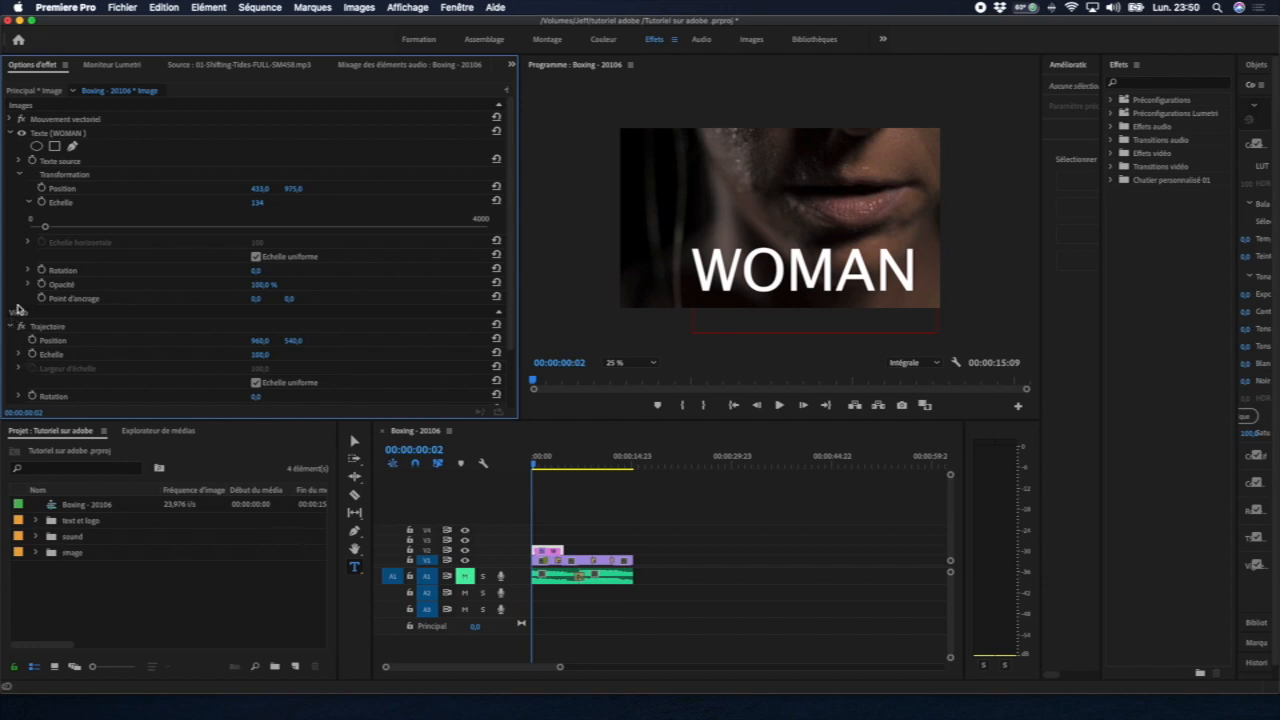
Try rotating the WOMAN text to about -11°, undo the rotation, and collapse the text's Transformation properties.
left_click(27, 271)
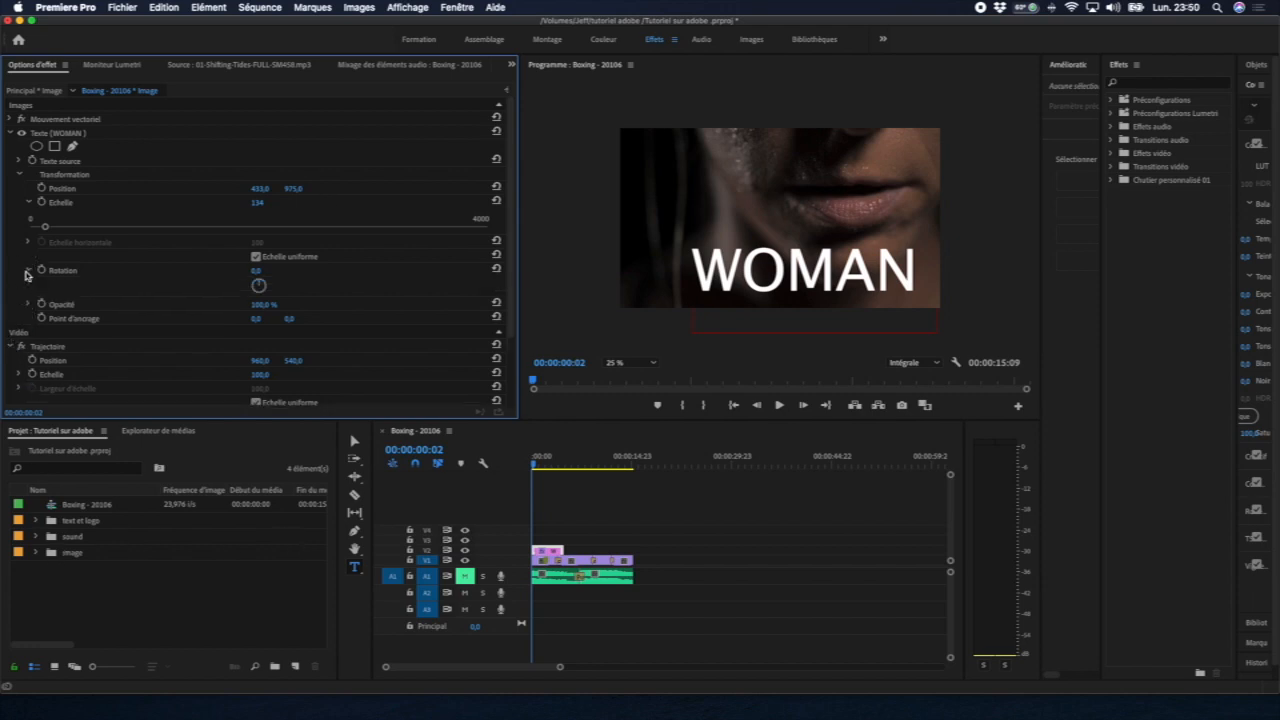
left_click_drag(253, 280, 248, 273)
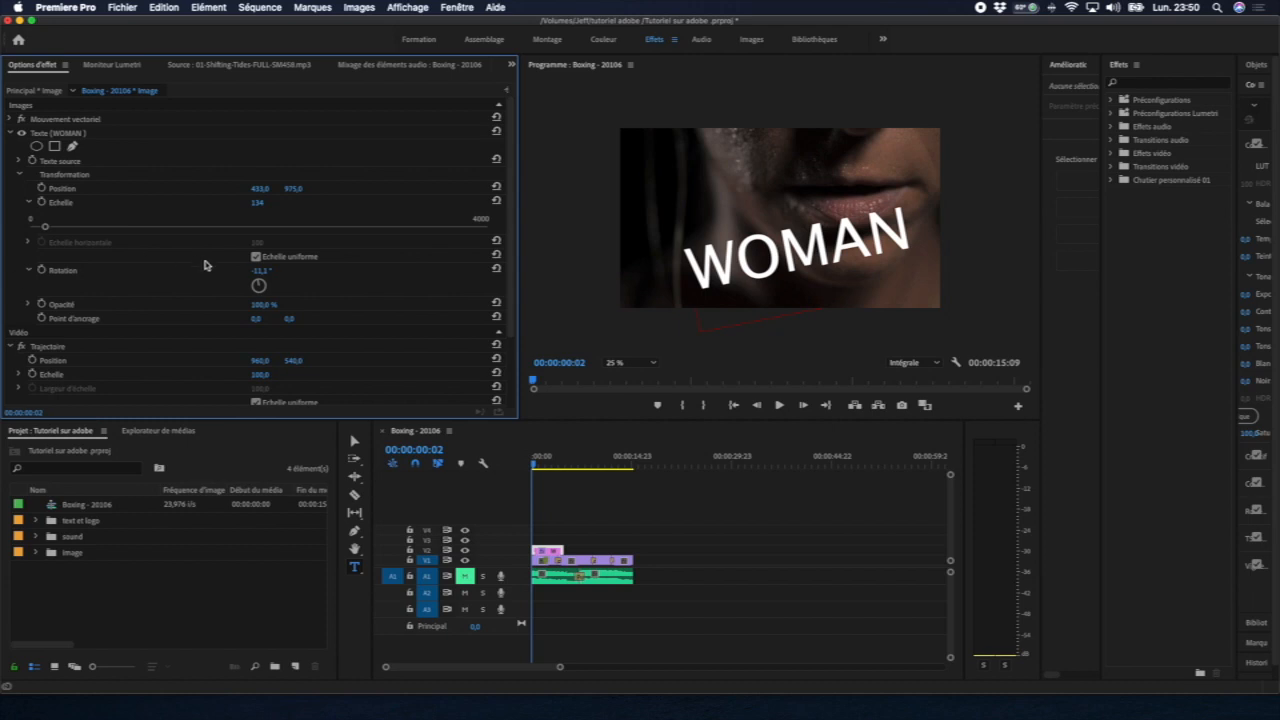
key("super+z")
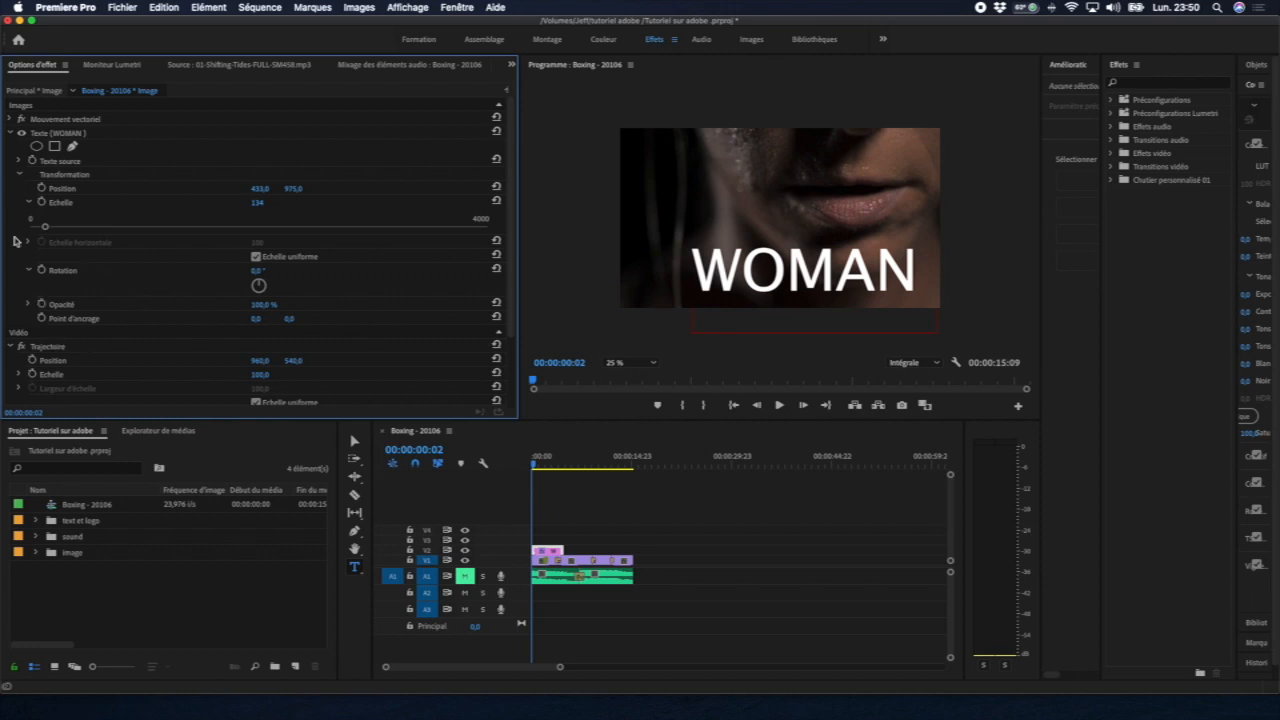
left_click(19, 175)
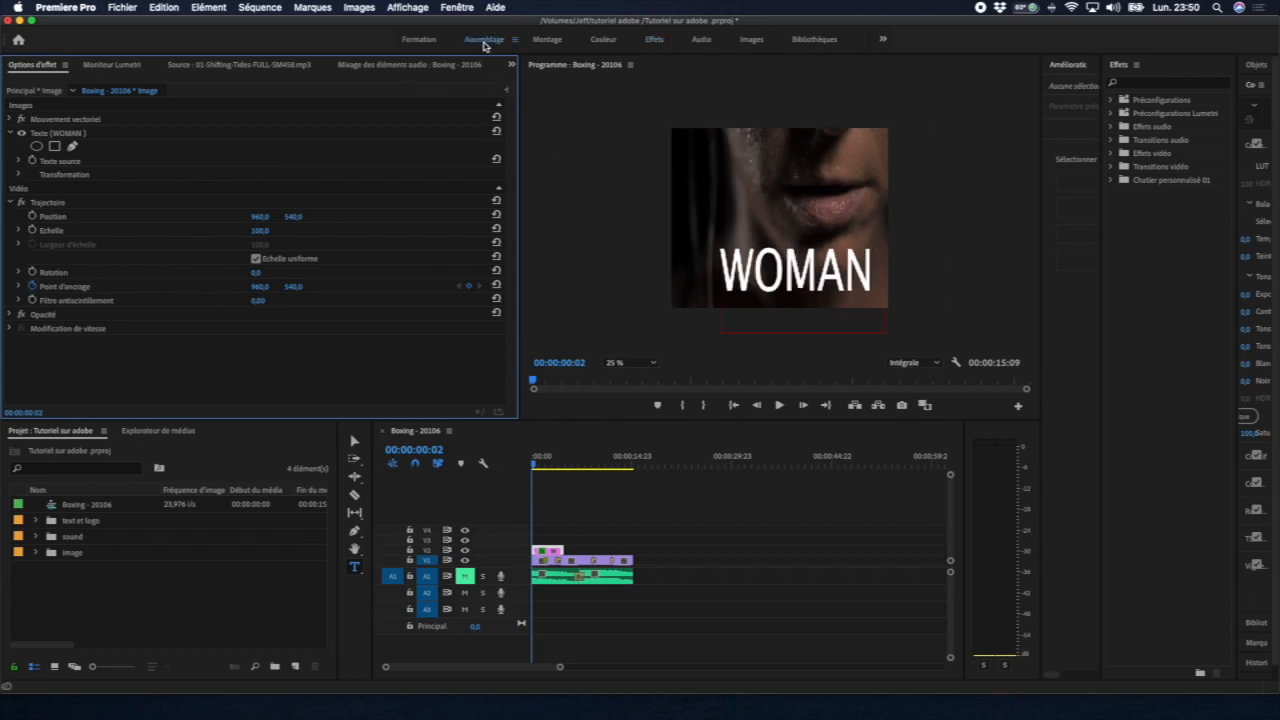
View the Assemblage workspace, return to the Effets workspace, and widen its effects and Lumetri colour area.
left_click(484, 41)
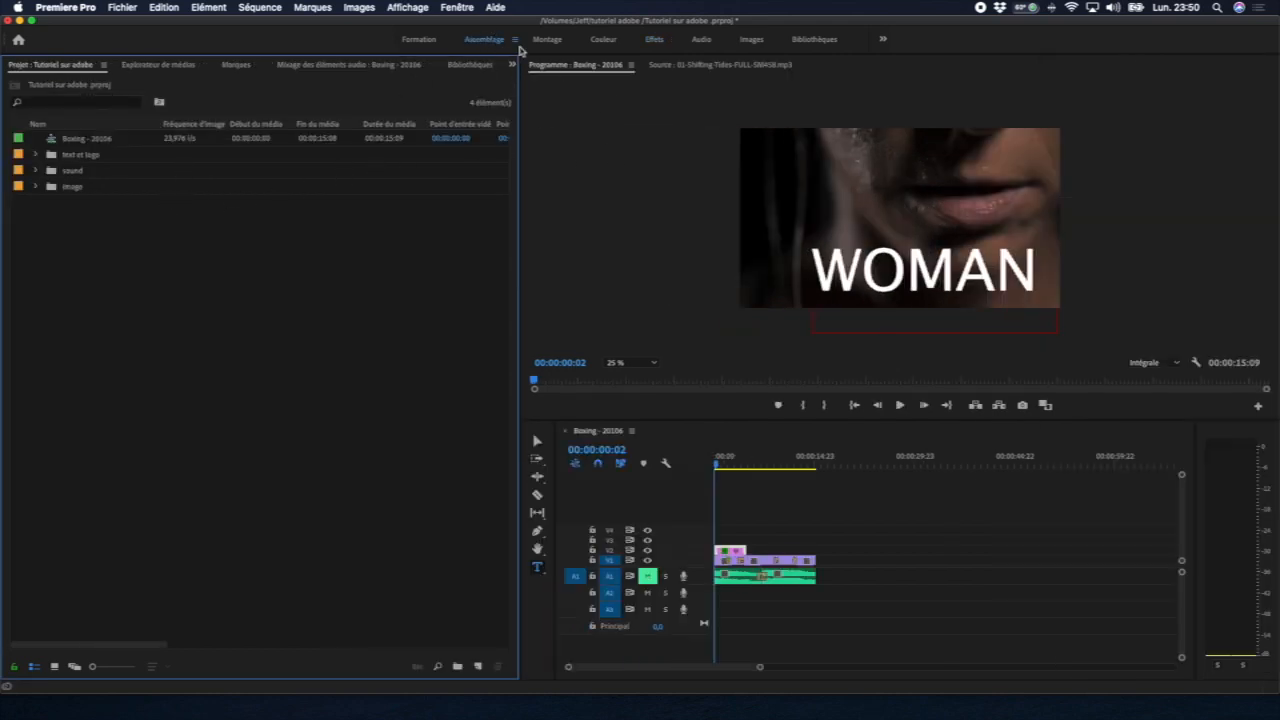
left_click(652, 41)
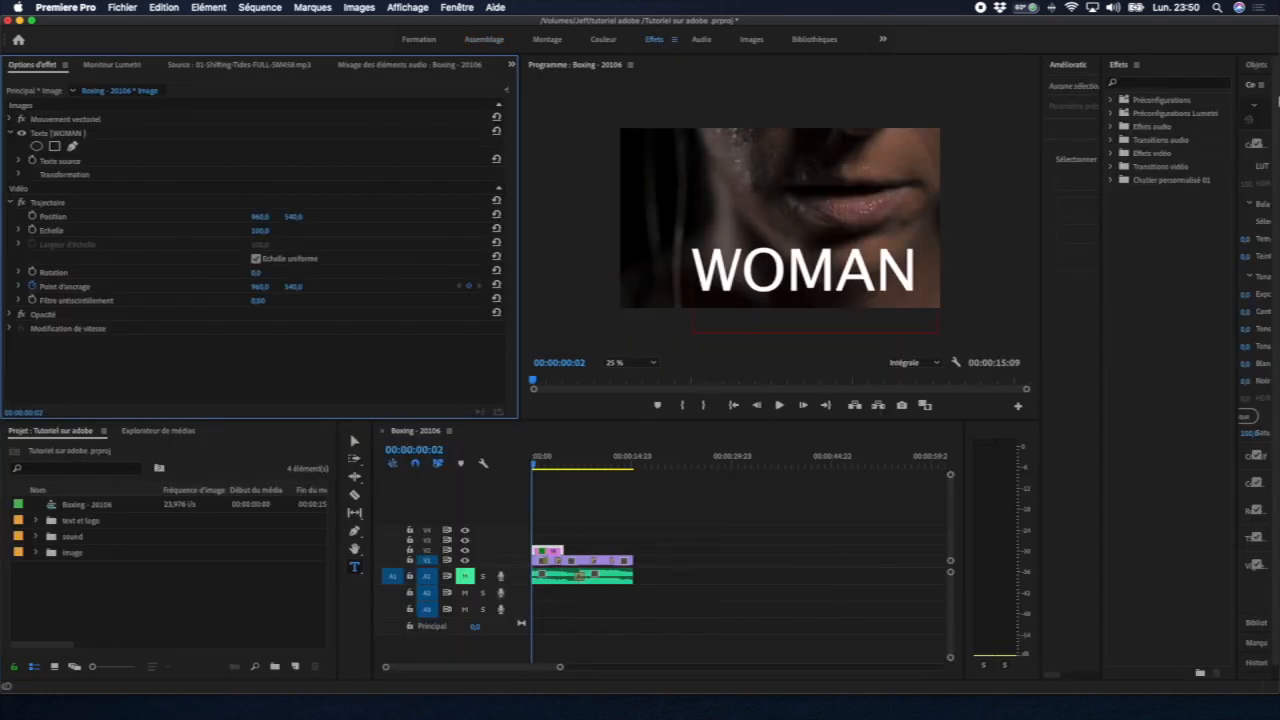
left_click_drag(1237, 205, 977, 225)
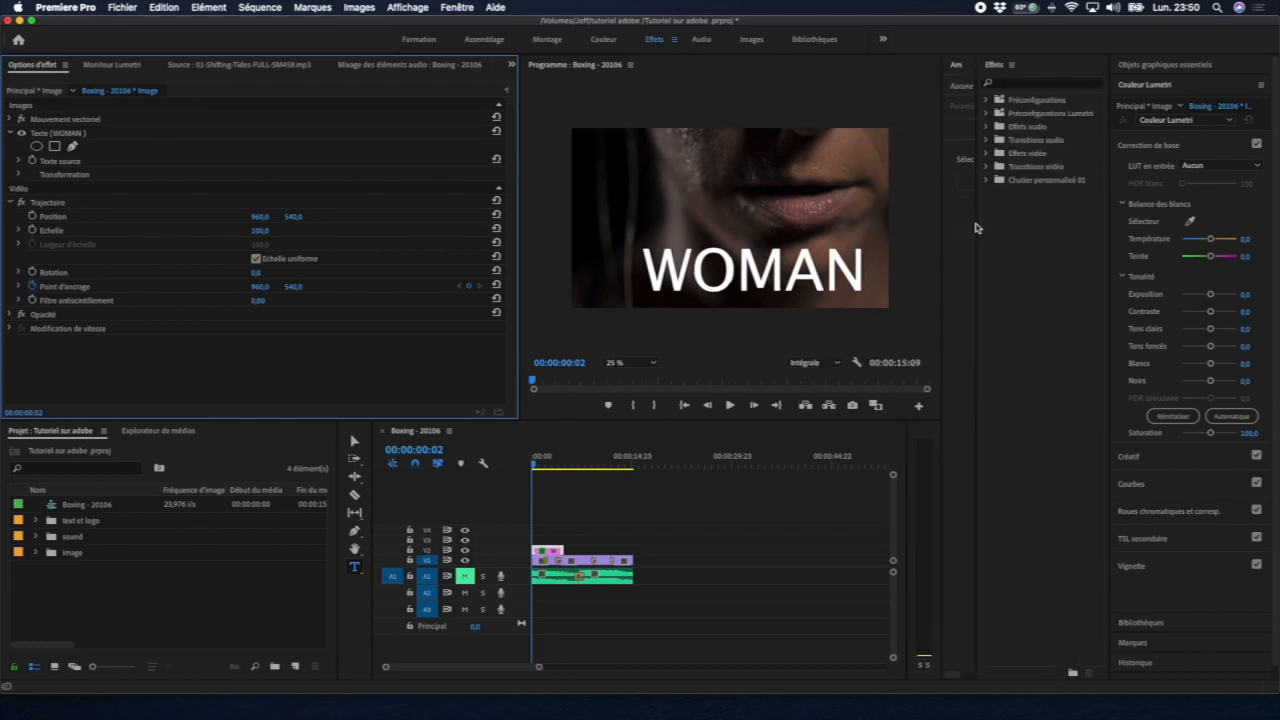
Browse the Effets vidéo categories, expanding and collapsing Esthétiques to look at its effects.
left_click(998, 156)
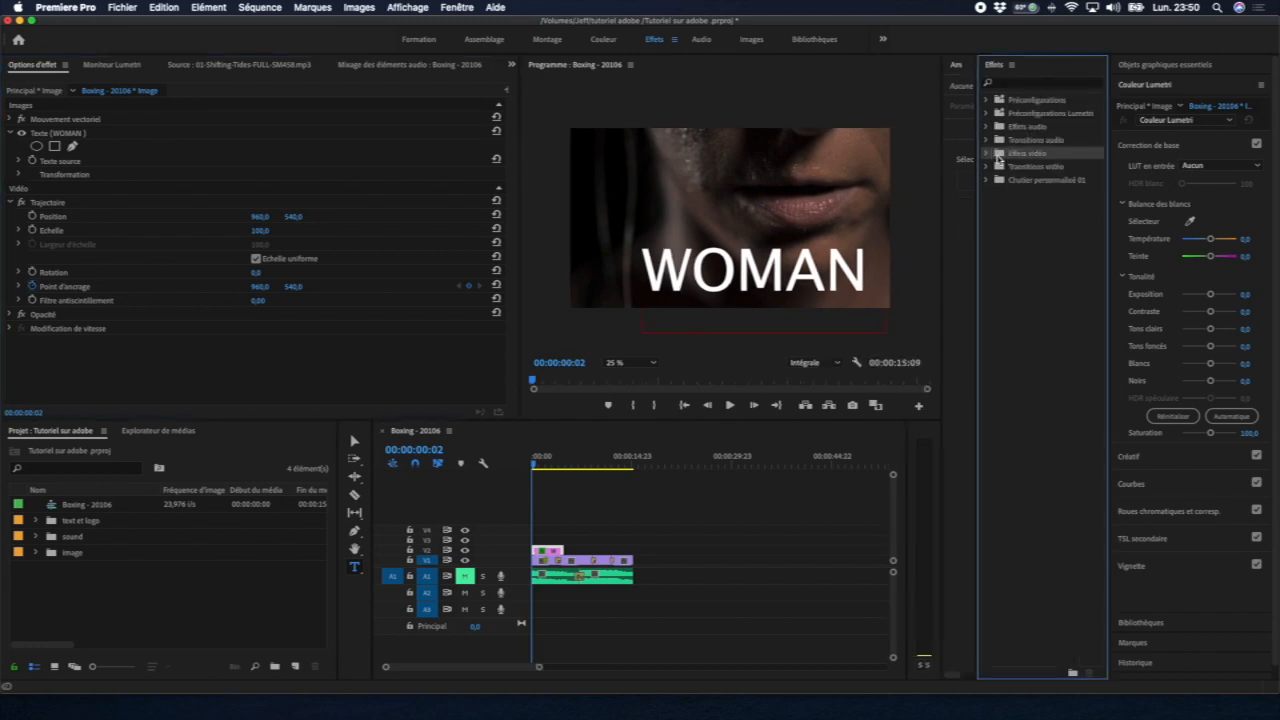
left_click(987, 154)
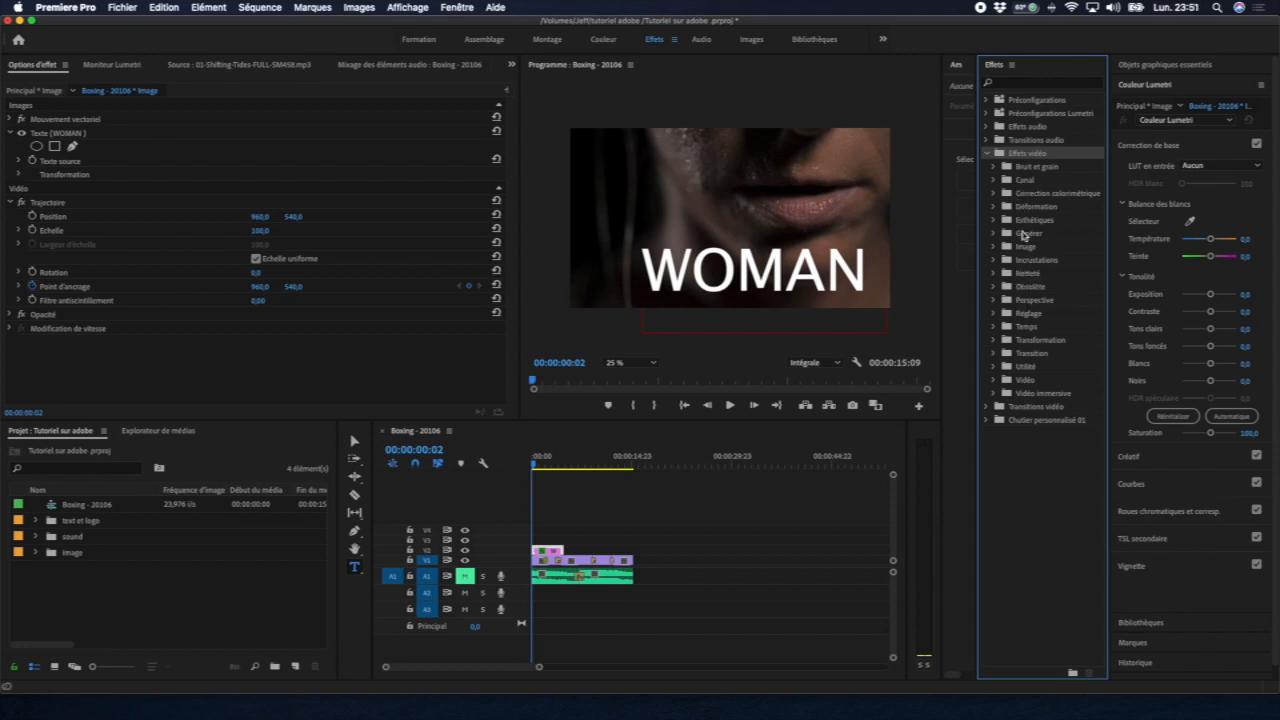
left_click(1019, 167)
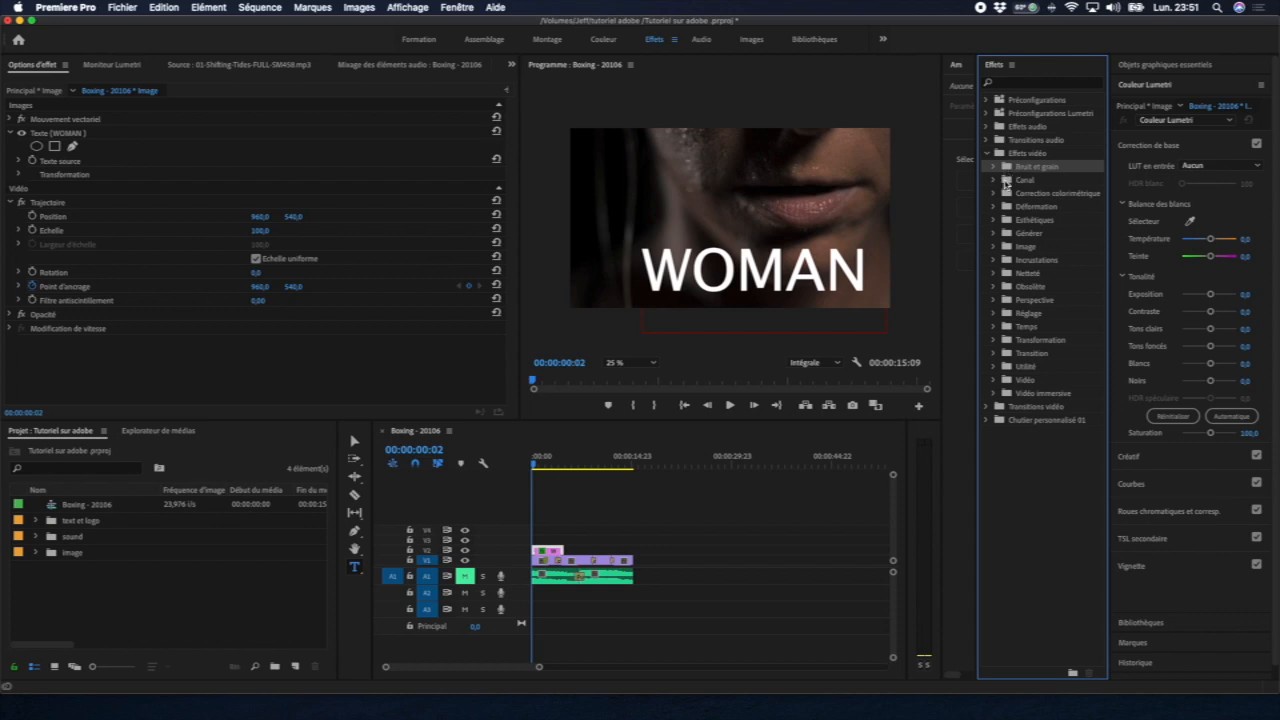
left_click(1006, 182)
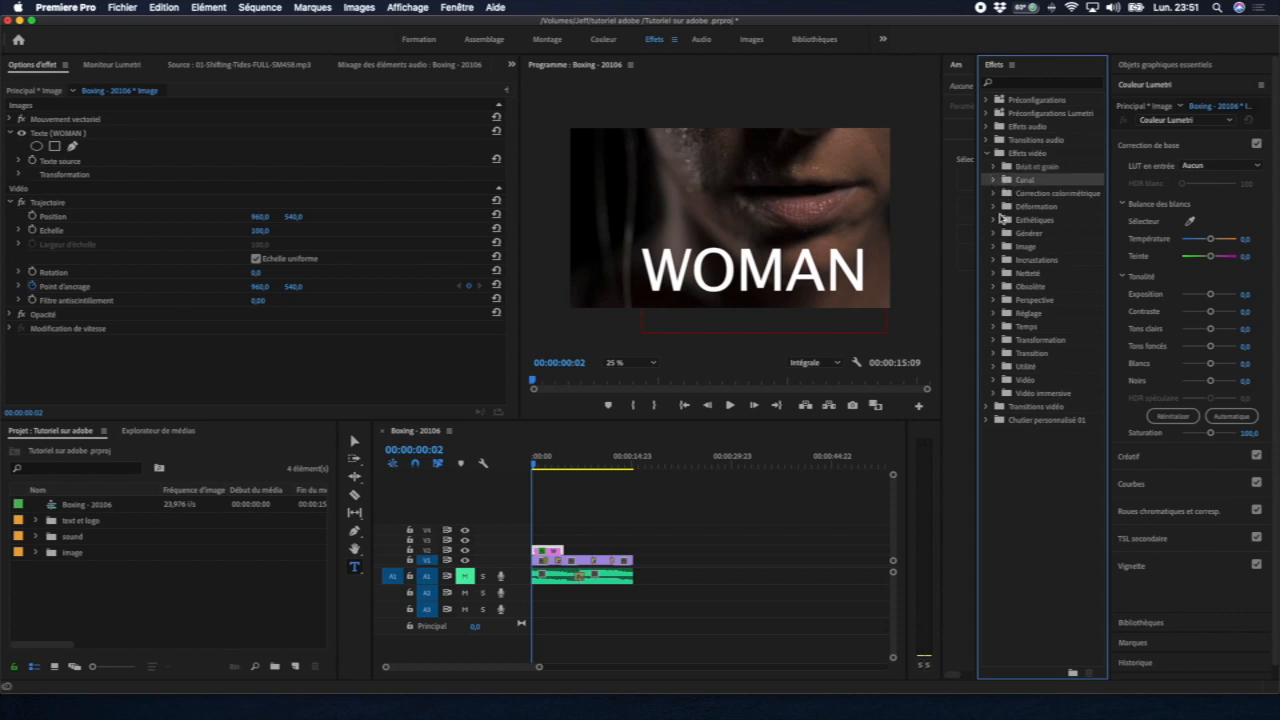
left_click(996, 220)
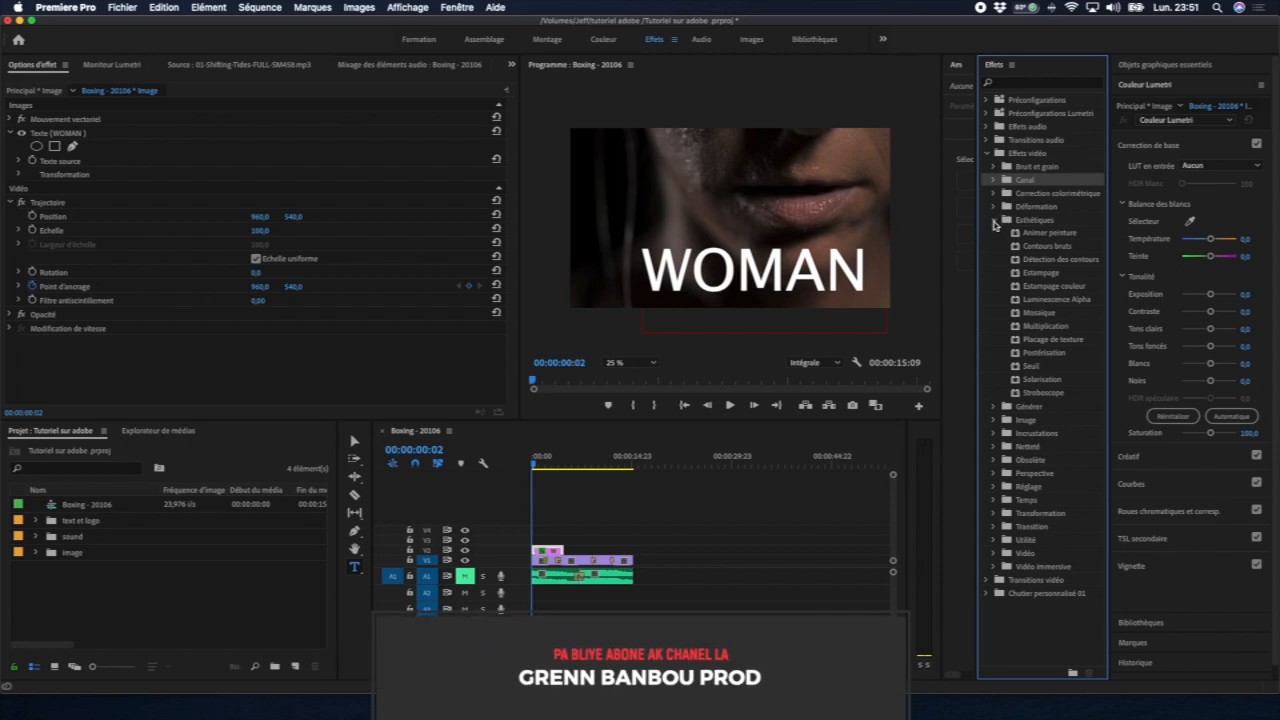
left_click(996, 220)
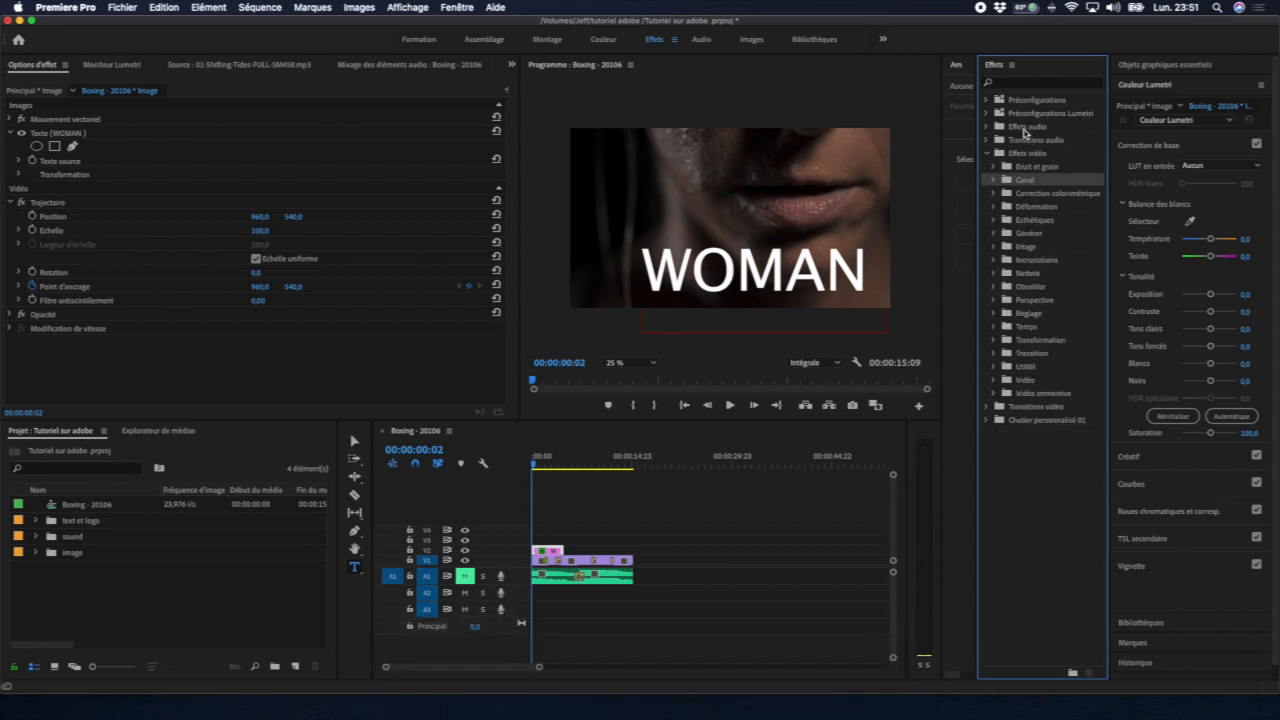
Widen the effects browser so that its category names have more room.
left_click(956, 178)
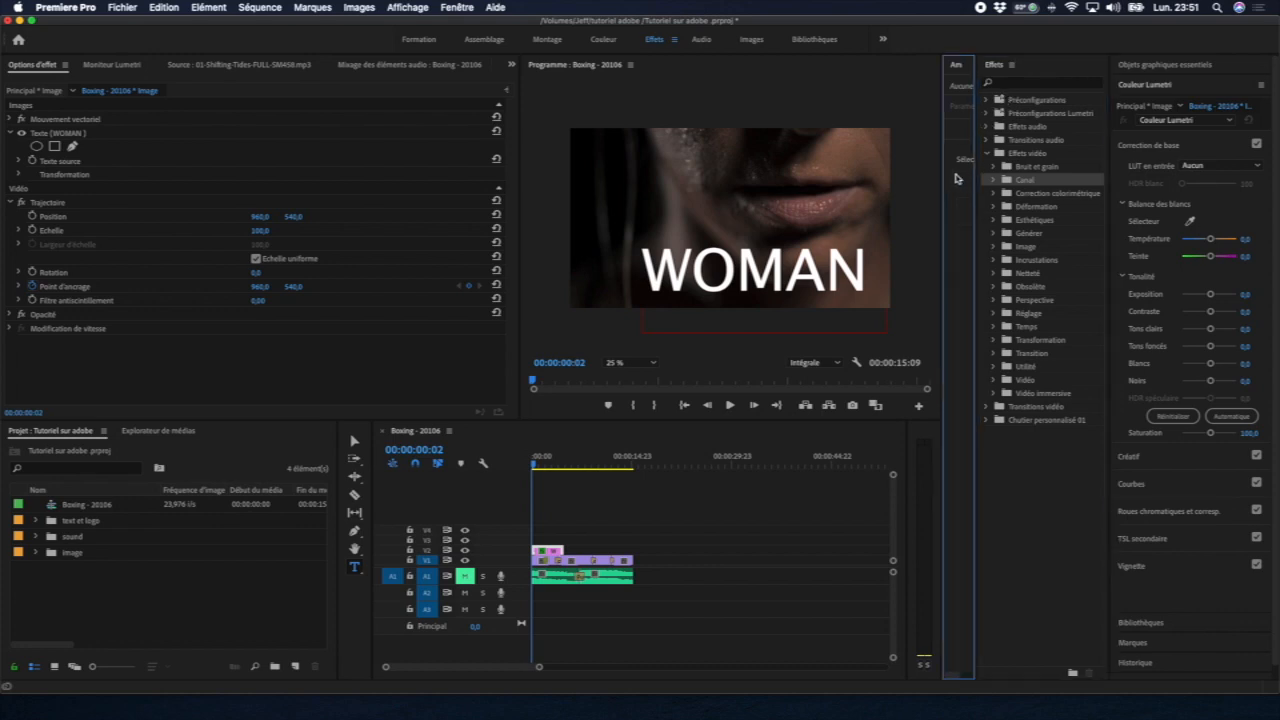
left_click_drag(976, 180, 985, 206)
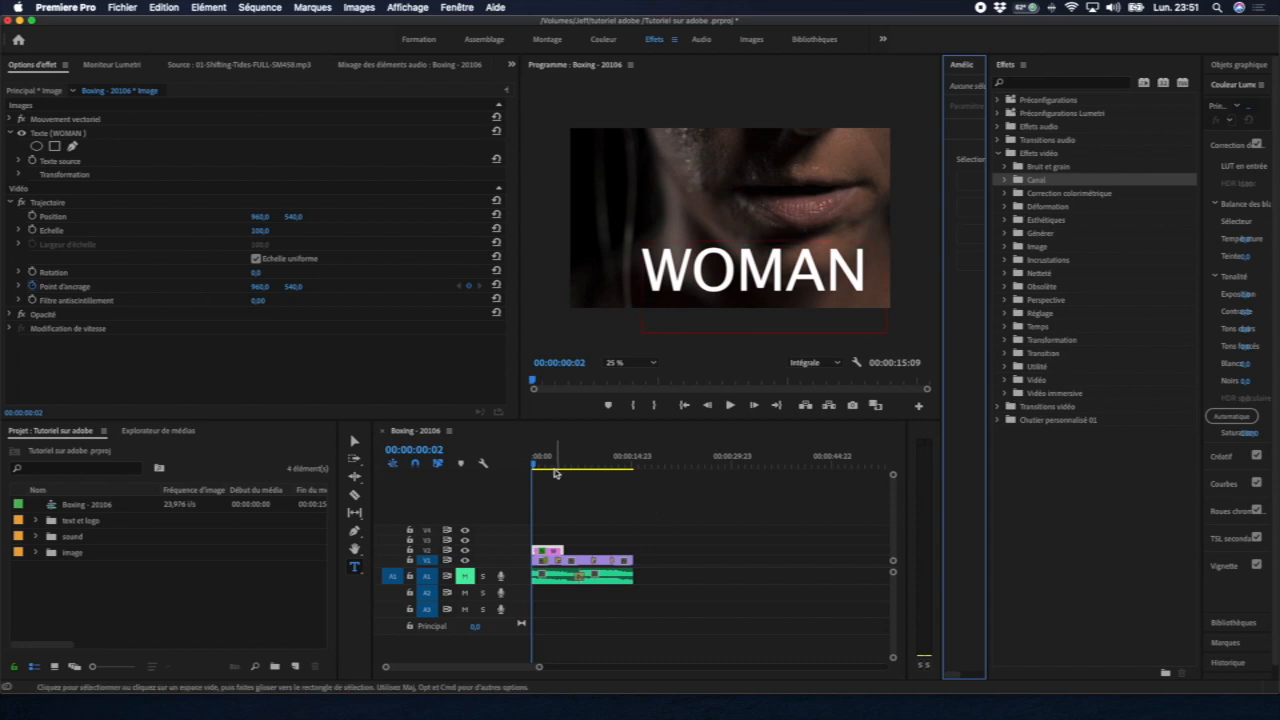
Return the playhead to the sequence start and shift the WOMAN title clip on V2 to start at about 6 seconds.
mouse_move(534, 464)
left_mouse_down()
mouse_move(566, 475)
mouse_move(520, 485)
left_mouse_up()
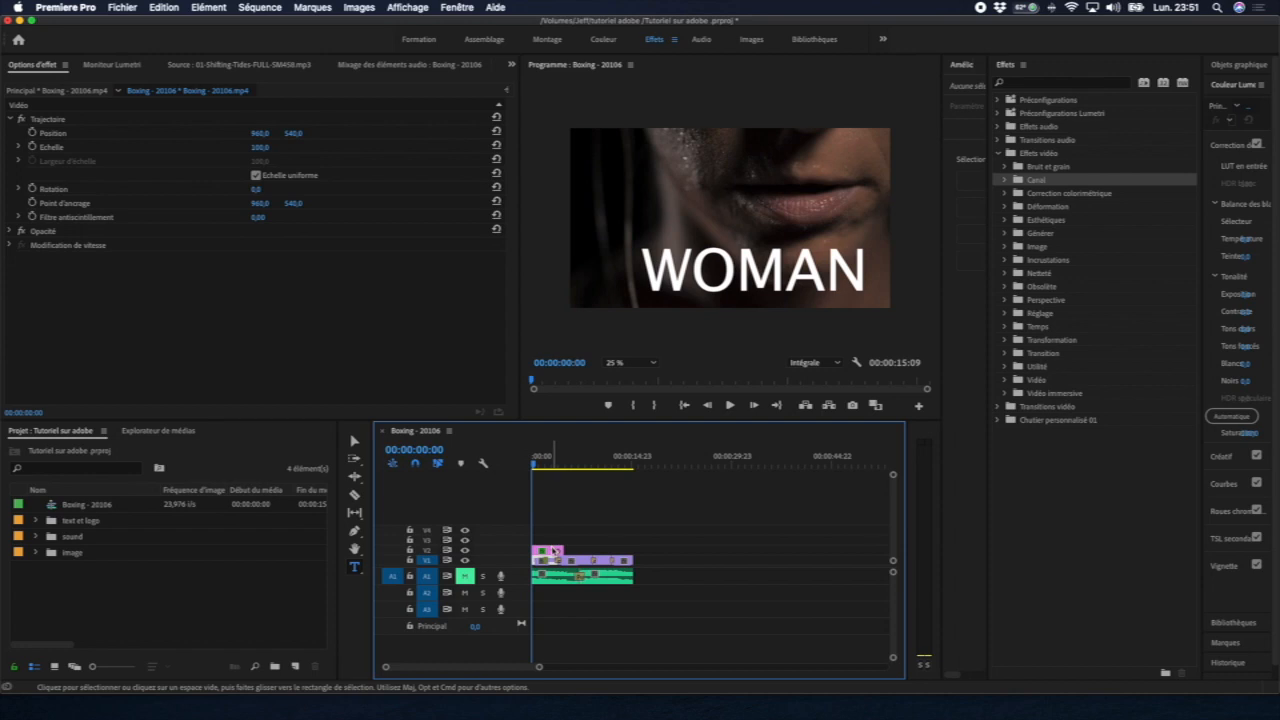
left_click(553, 551)
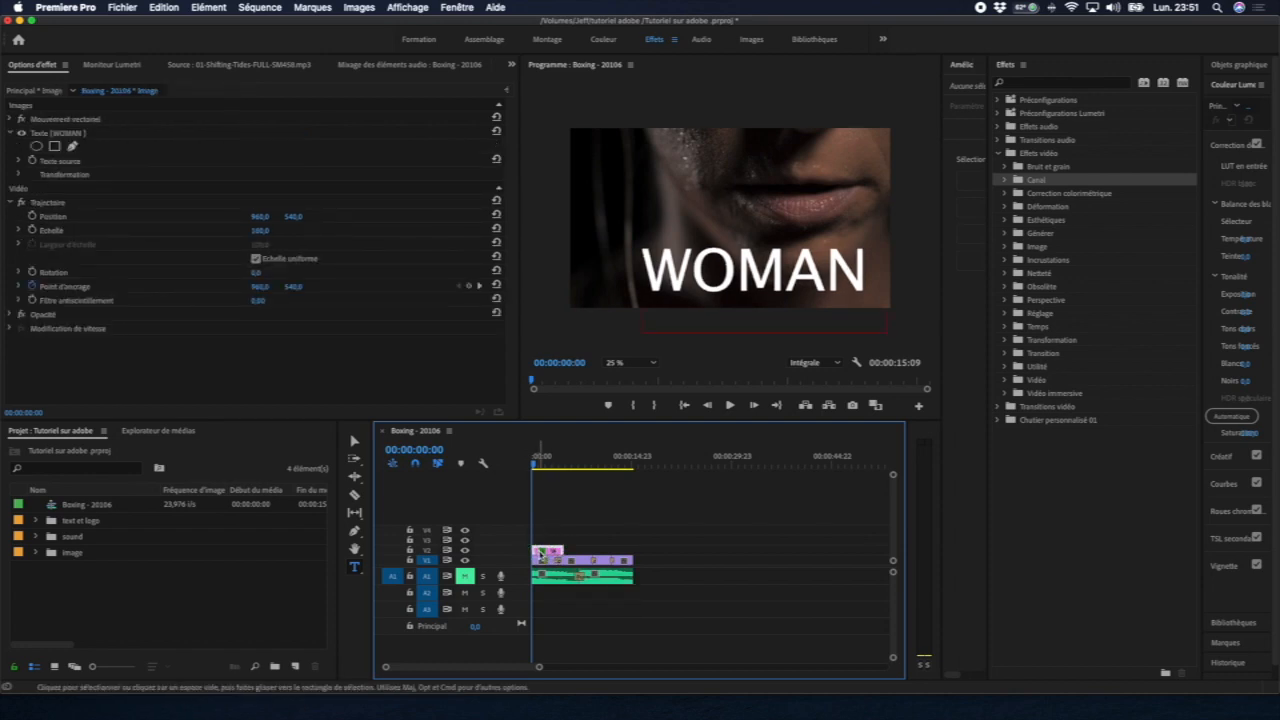
left_click(541, 551)
left_click_drag(541, 551, 581, 551)
Play the sequence from 00:00:06:17 to preview the WOMAN title, stopping at 00:00:08:21.
left_click(577, 458)
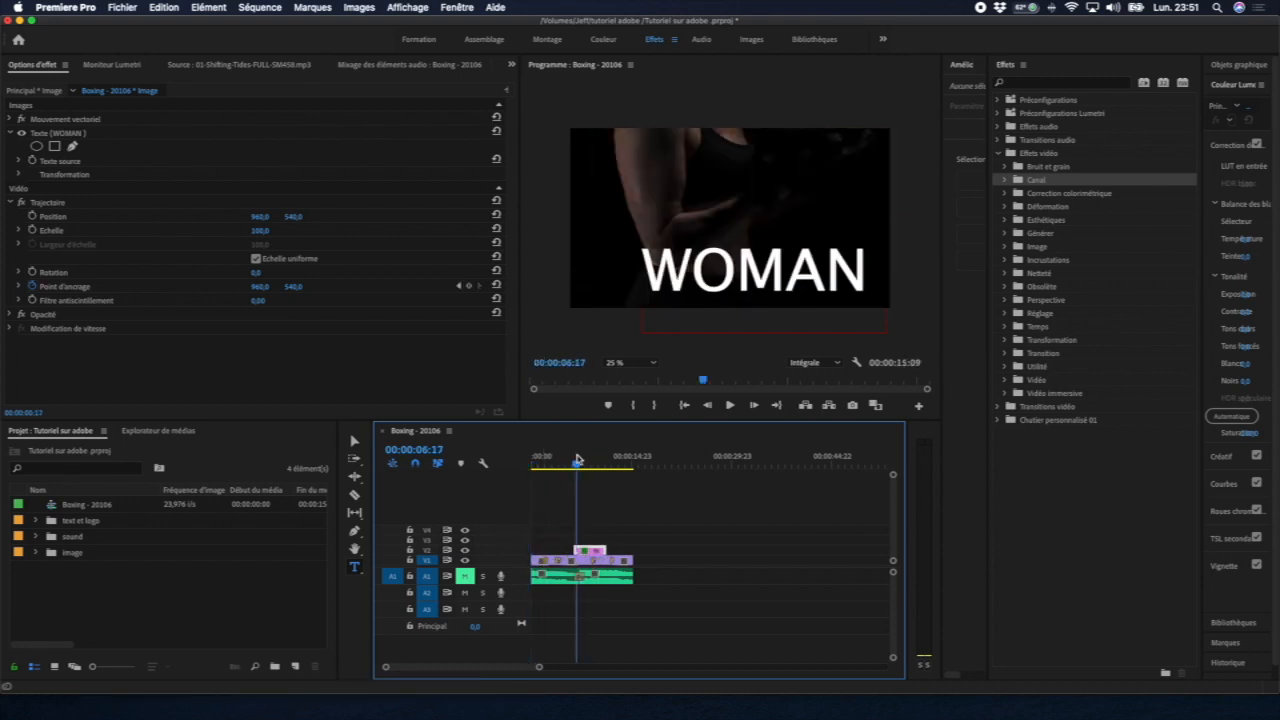
key("space")
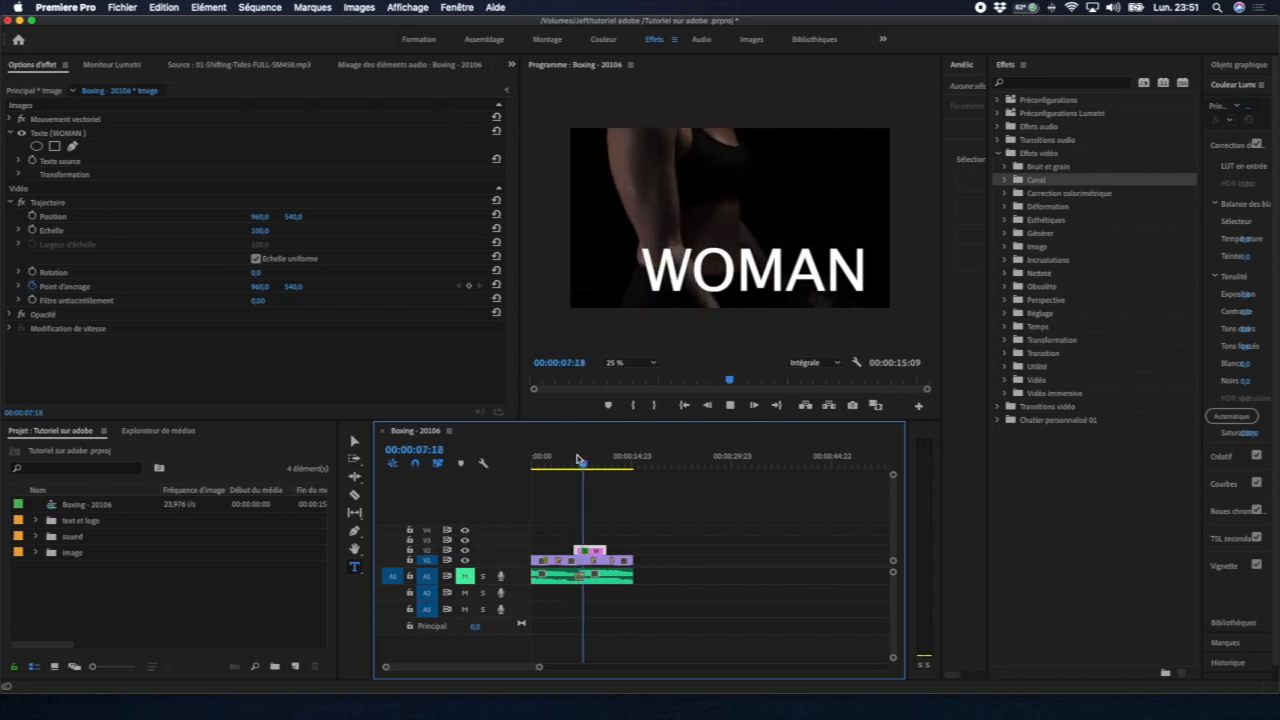
key("space")
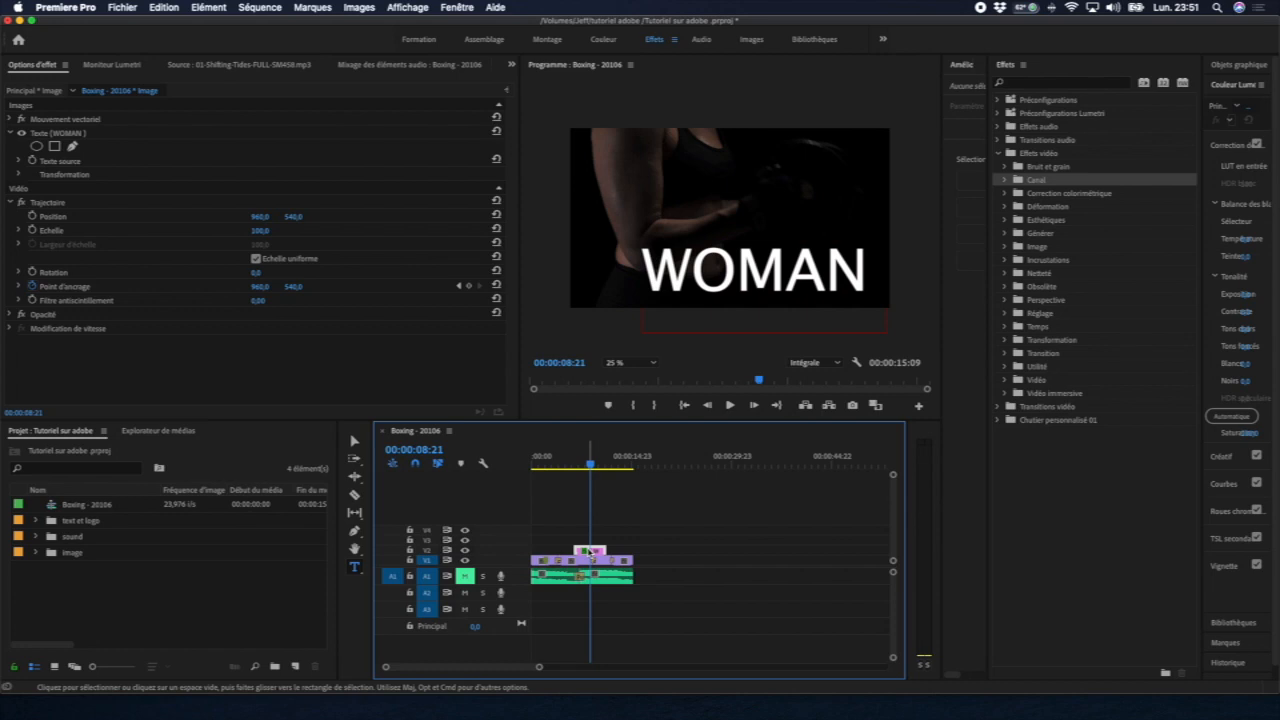
Move the WOMAN clip to start at 00:00:08:21, return the playhead to the sequence start, and select the clip.
mouse_move(590, 550)
left_mouse_down()
mouse_move(545, 553)
mouse_move(602, 550)
left_mouse_up()
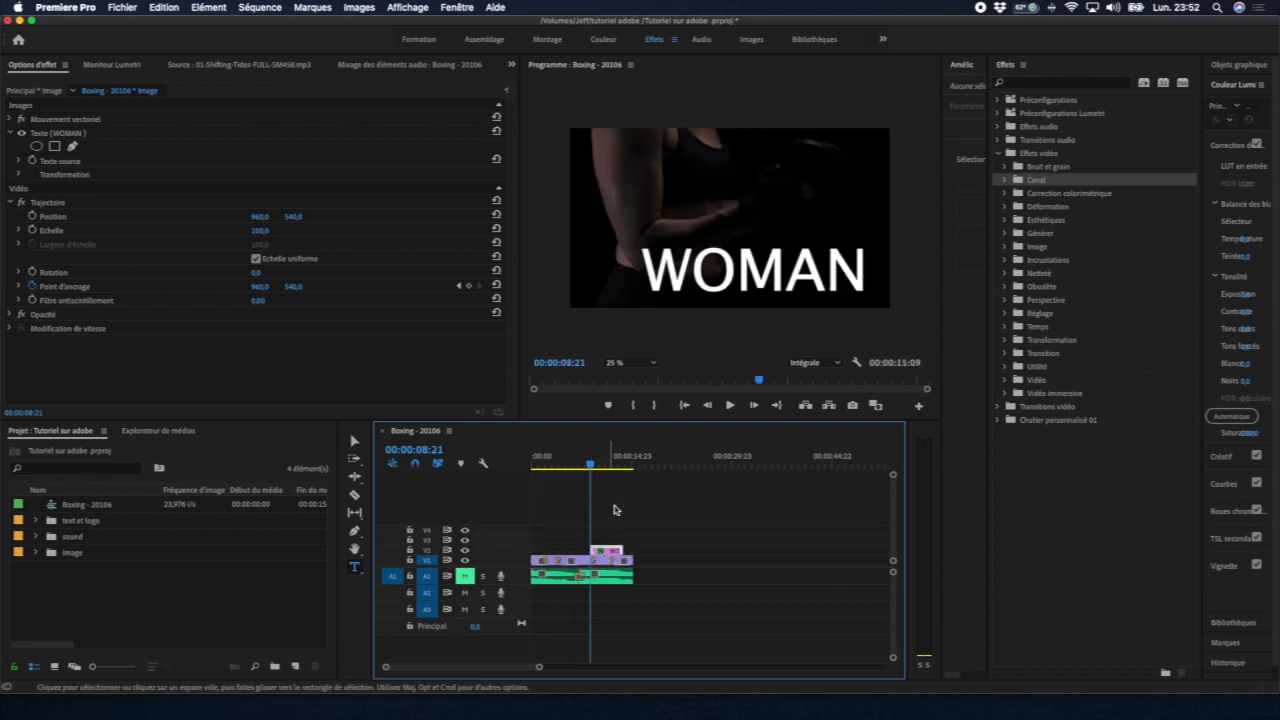
left_click_drag(592, 463, 520, 480)
left_click(607, 551)
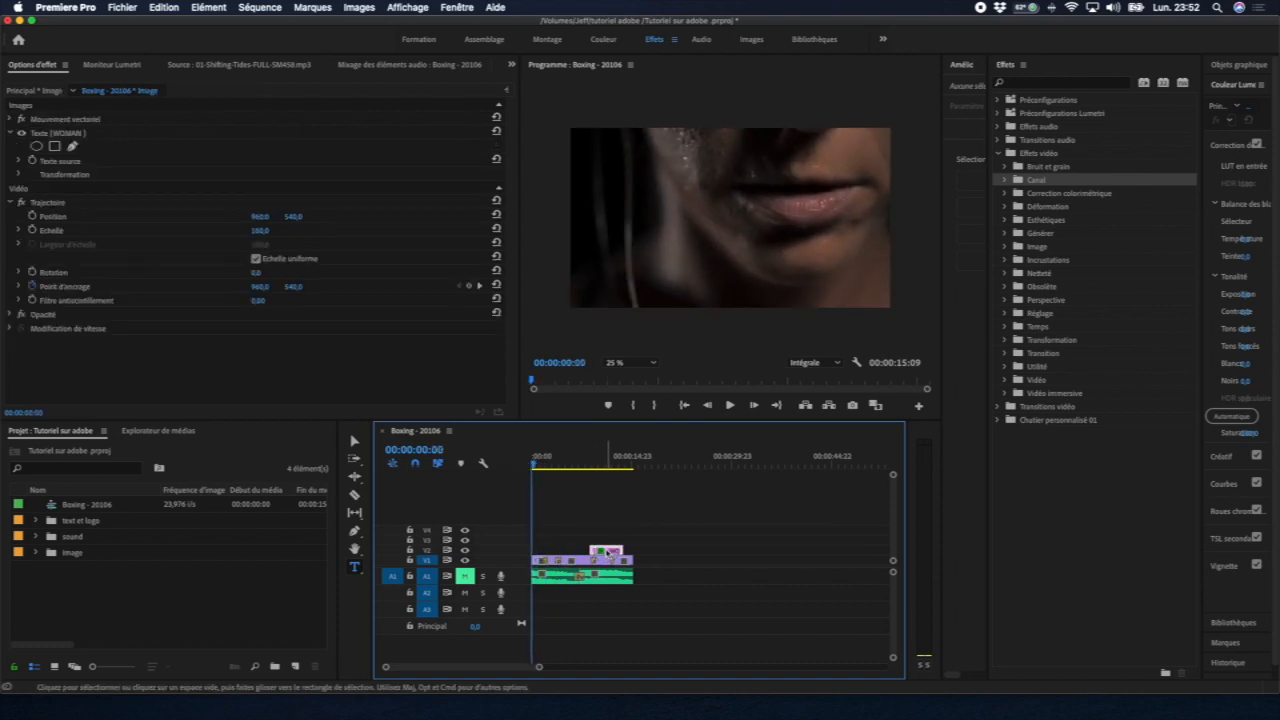
Duplicate the WOMAN title clip onto V3 near the sequence start and delete the original clip from V2.
left_click_drag(610, 551, 556, 540)
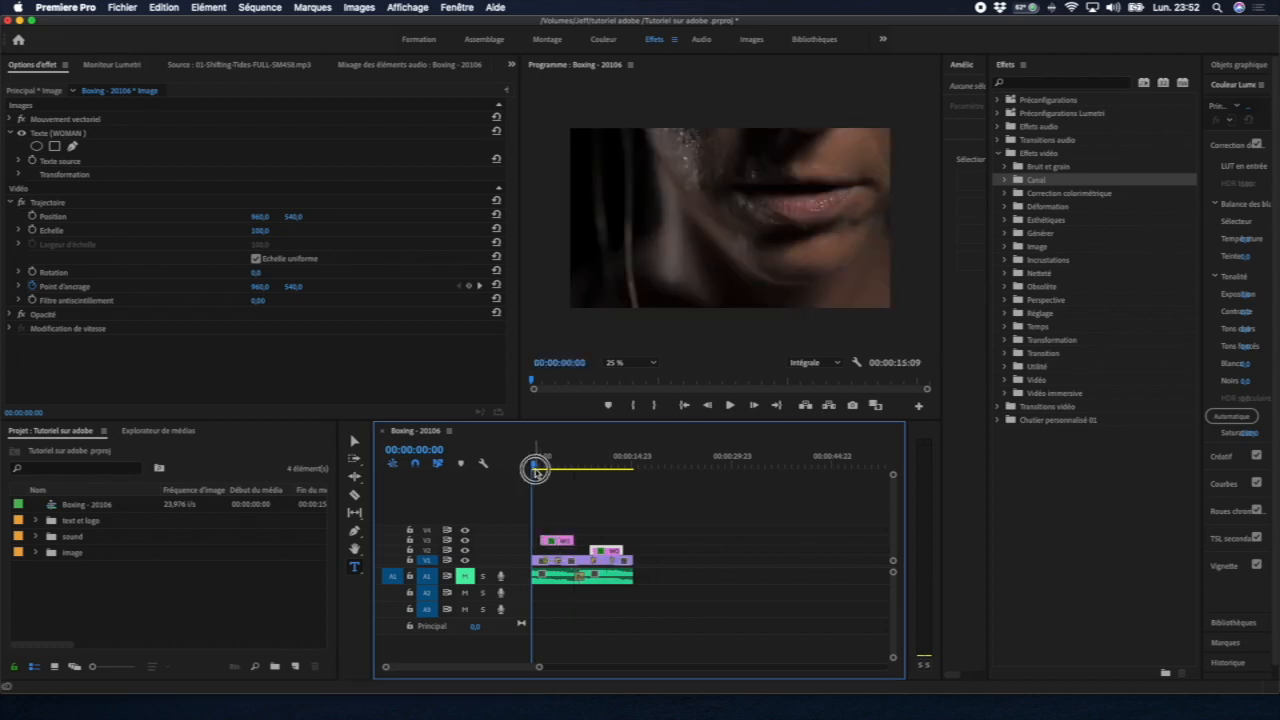
left_click_drag(537, 462, 612, 552)
key("Delete")
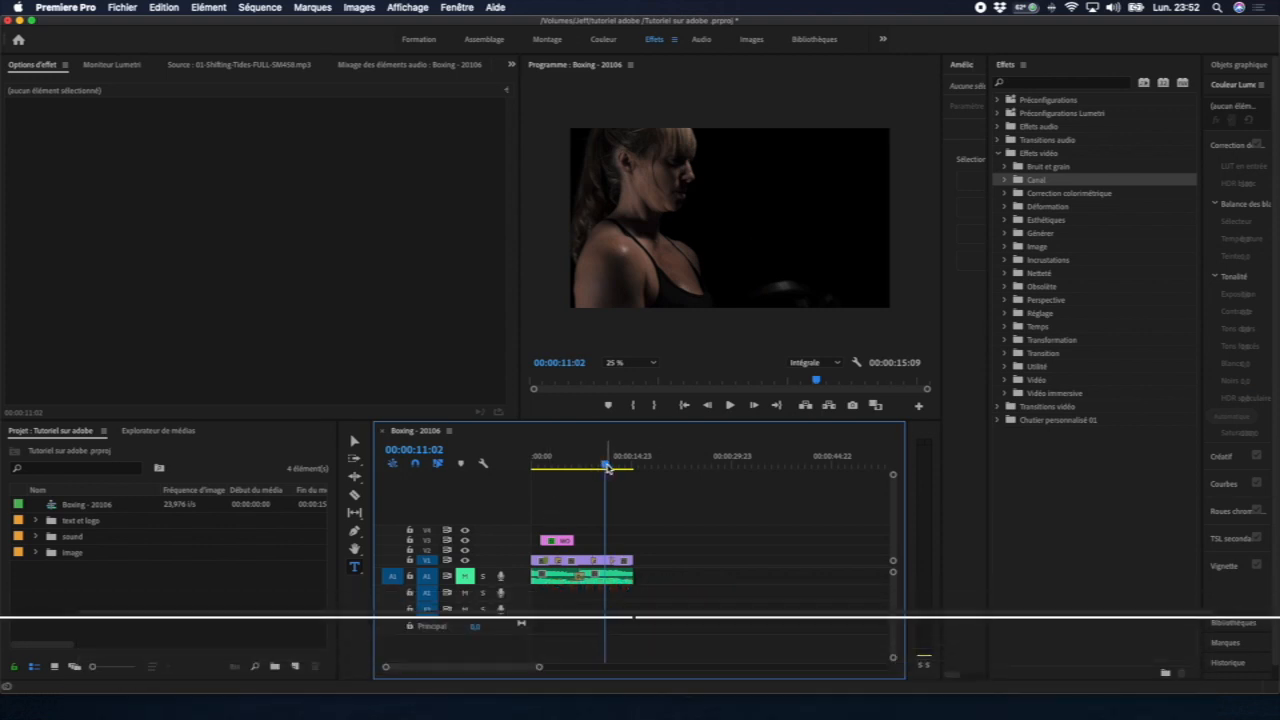
Place the playhead at 00:00:03:19, select the WOMAN clip on V3 and expand its source text properties.
left_click_drag(573, 469, 557, 469)
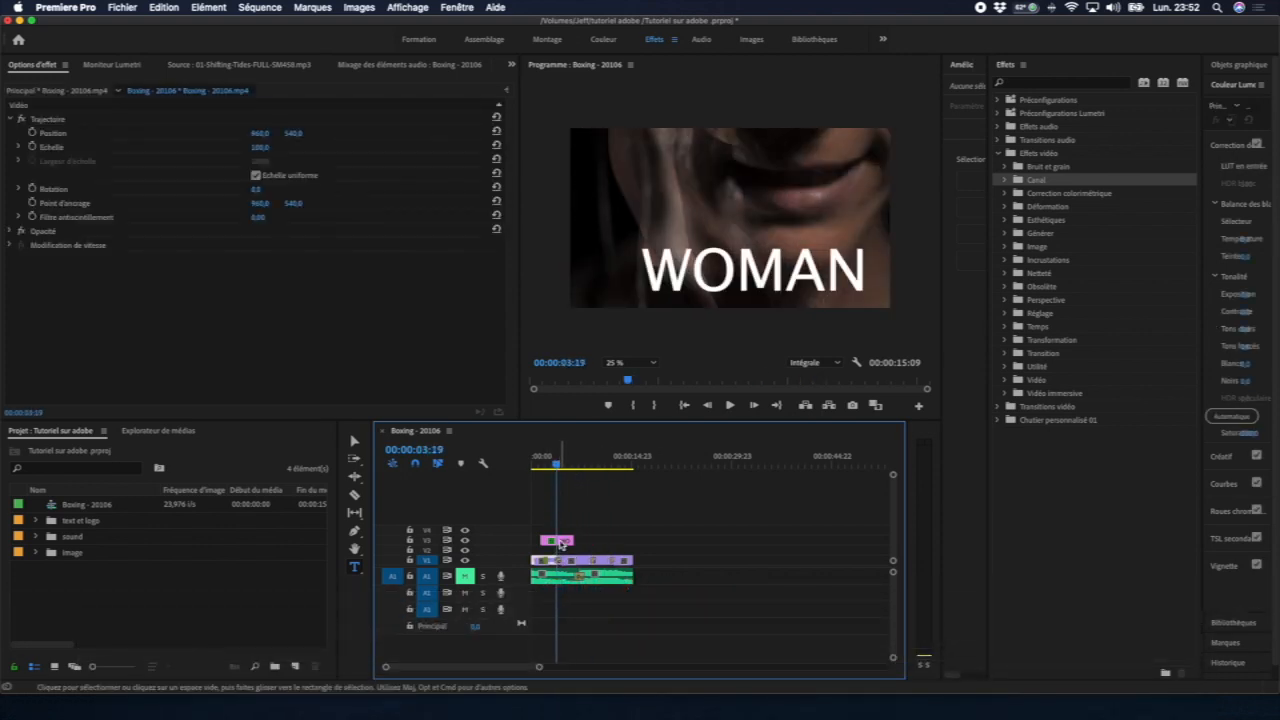
left_click(557, 541)
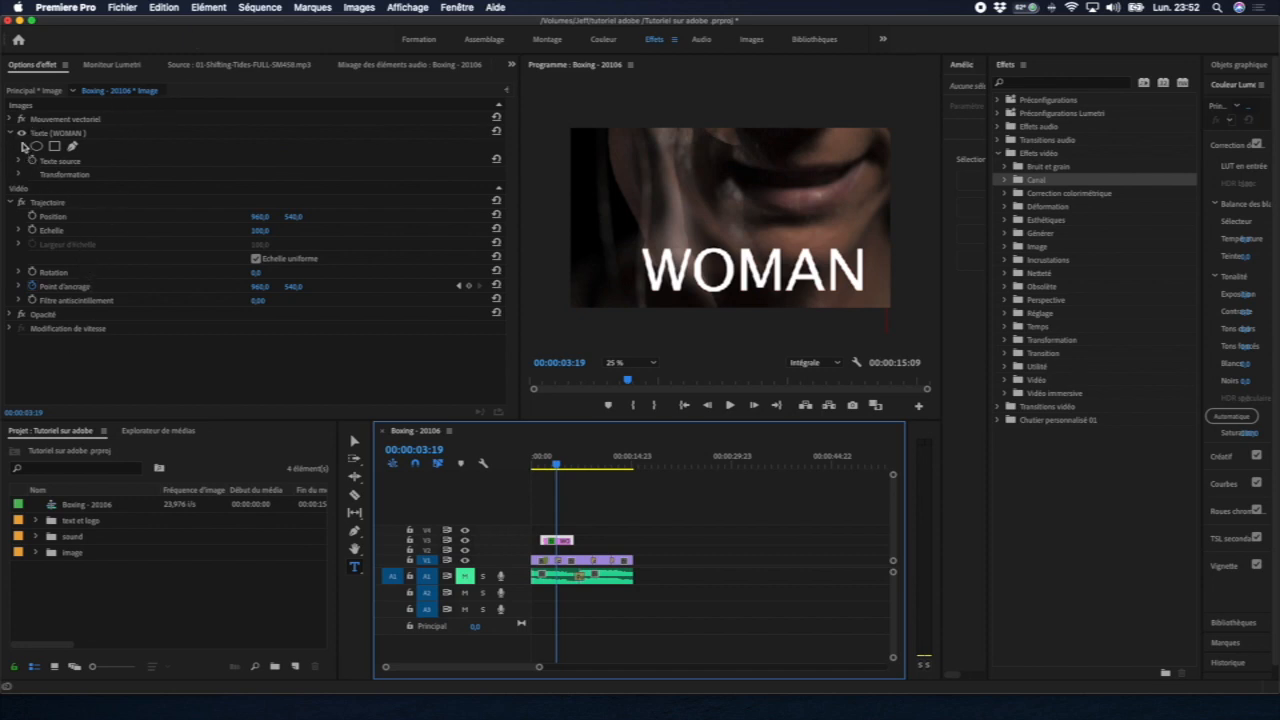
left_click(12, 133)
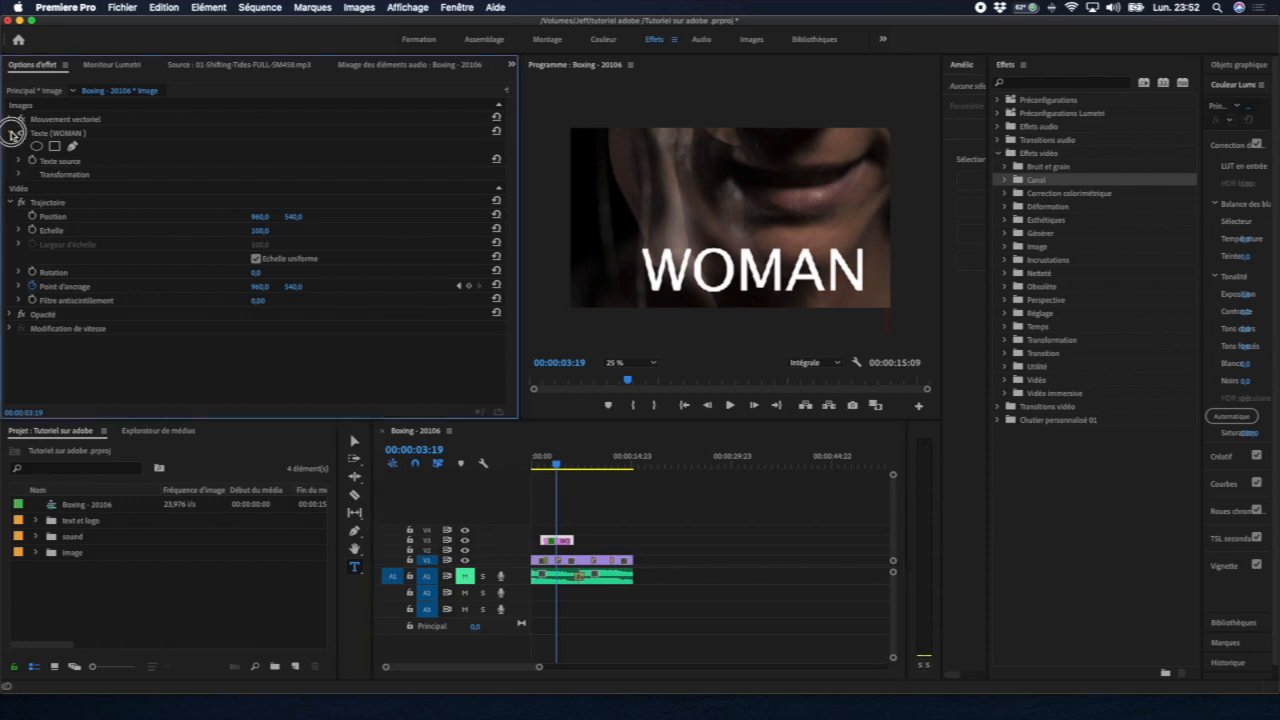
left_click(12, 133)
left_click(19, 161)
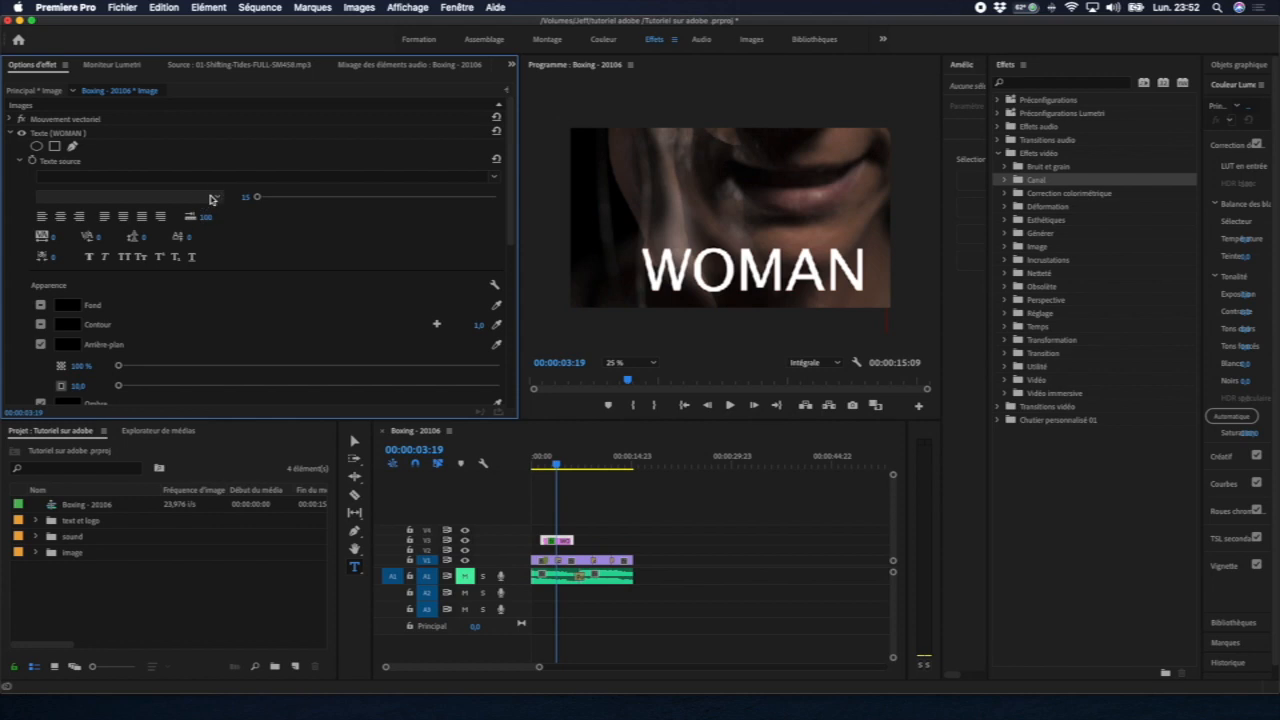
Set the WOMAN title's font to Akrobat with the Bold style.
left_click(491, 176)
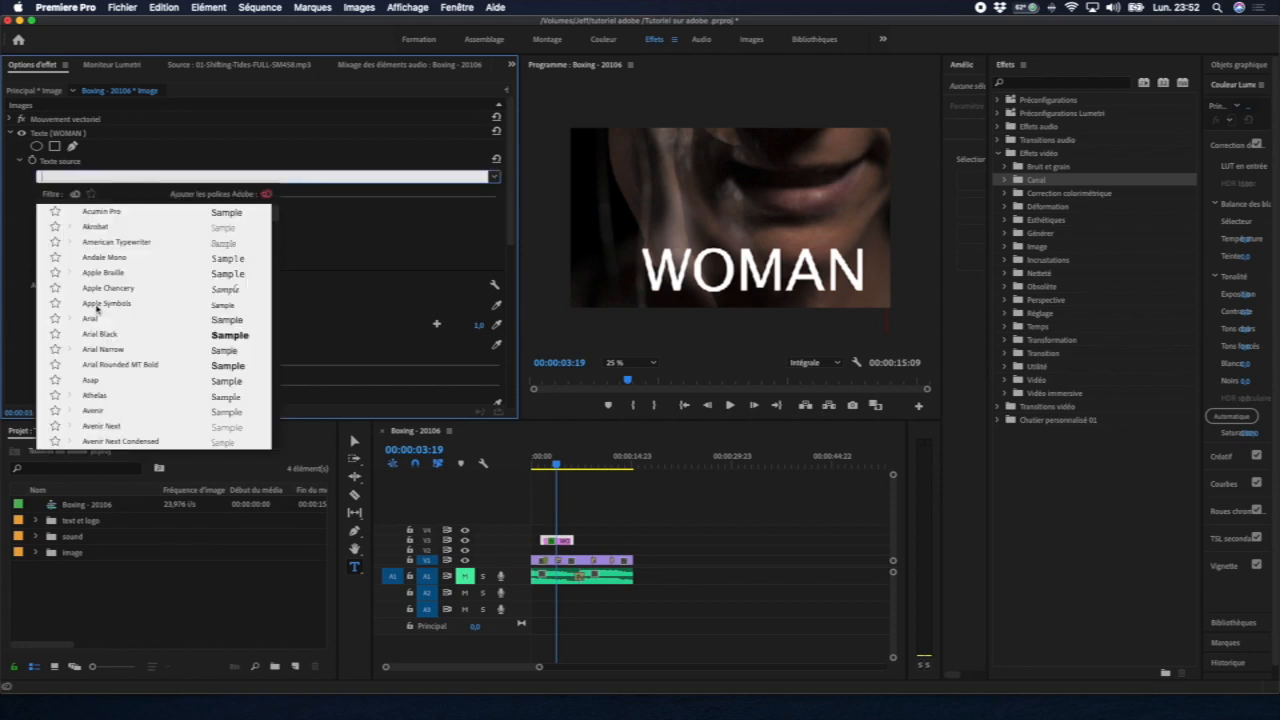
scroll(104, 248, "down", 5)
scroll(103, 252, "up", 3)
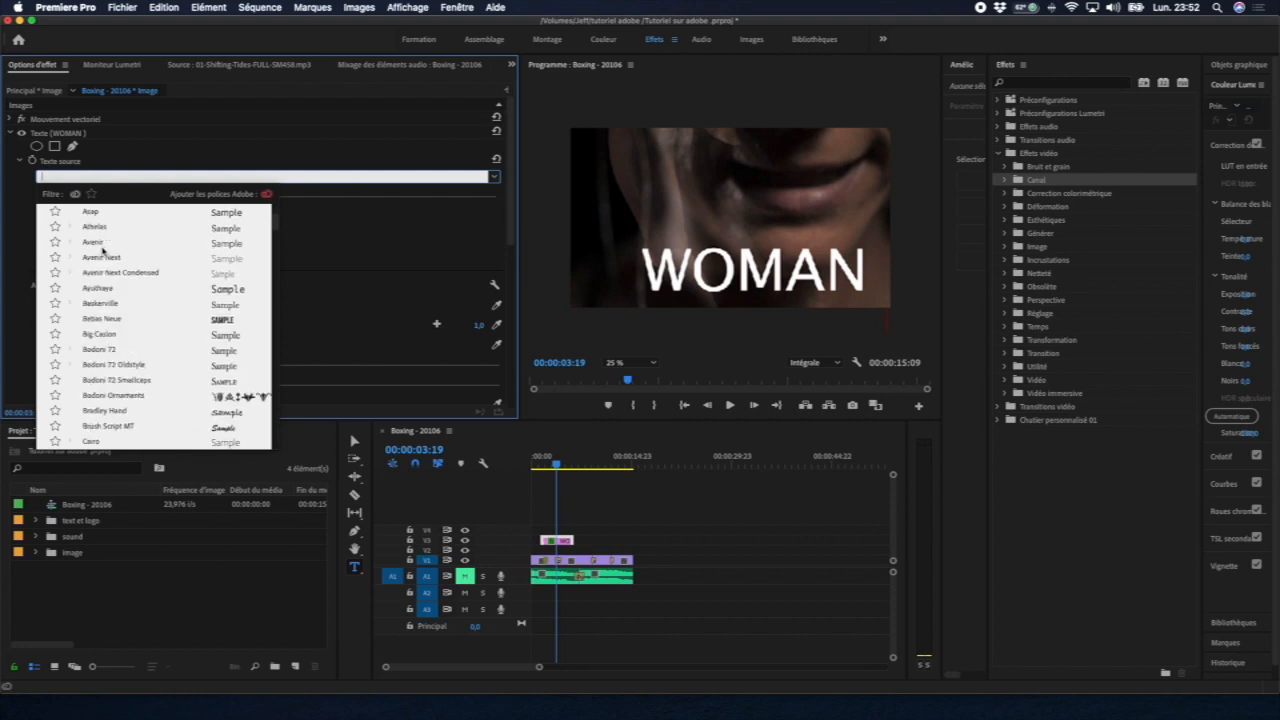
scroll(103, 251, "up", 2)
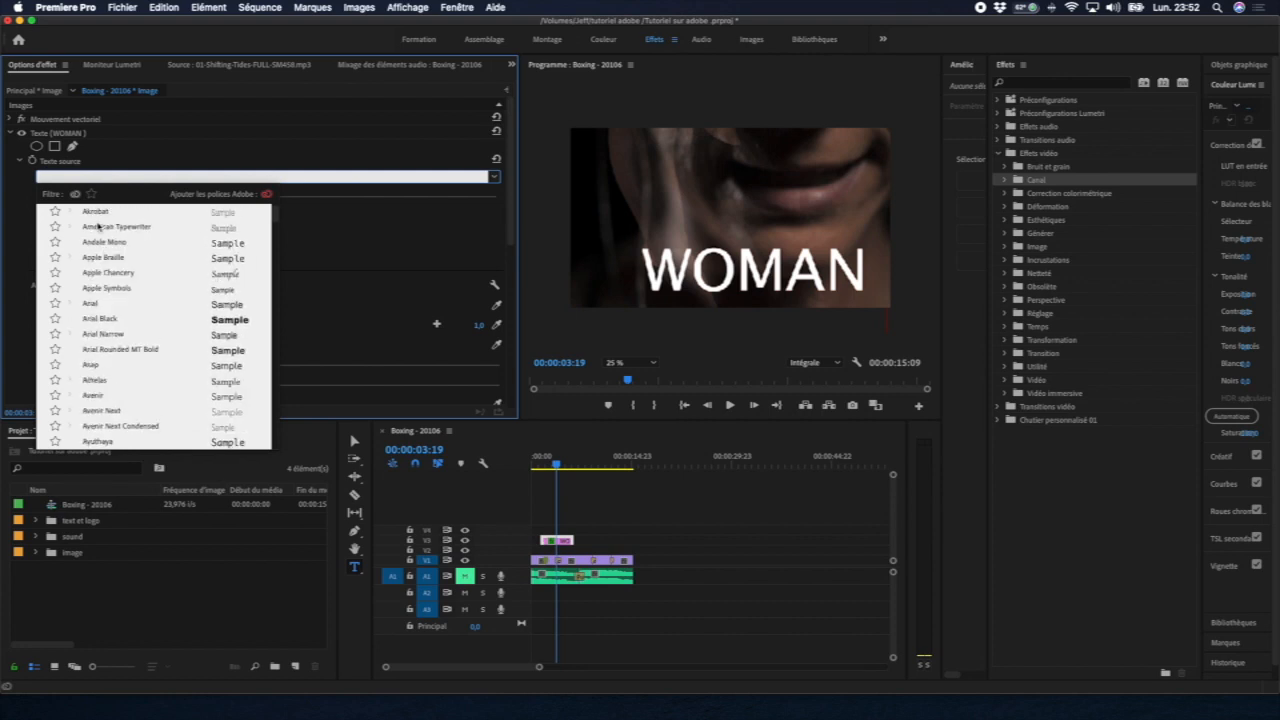
left_click(98, 214)
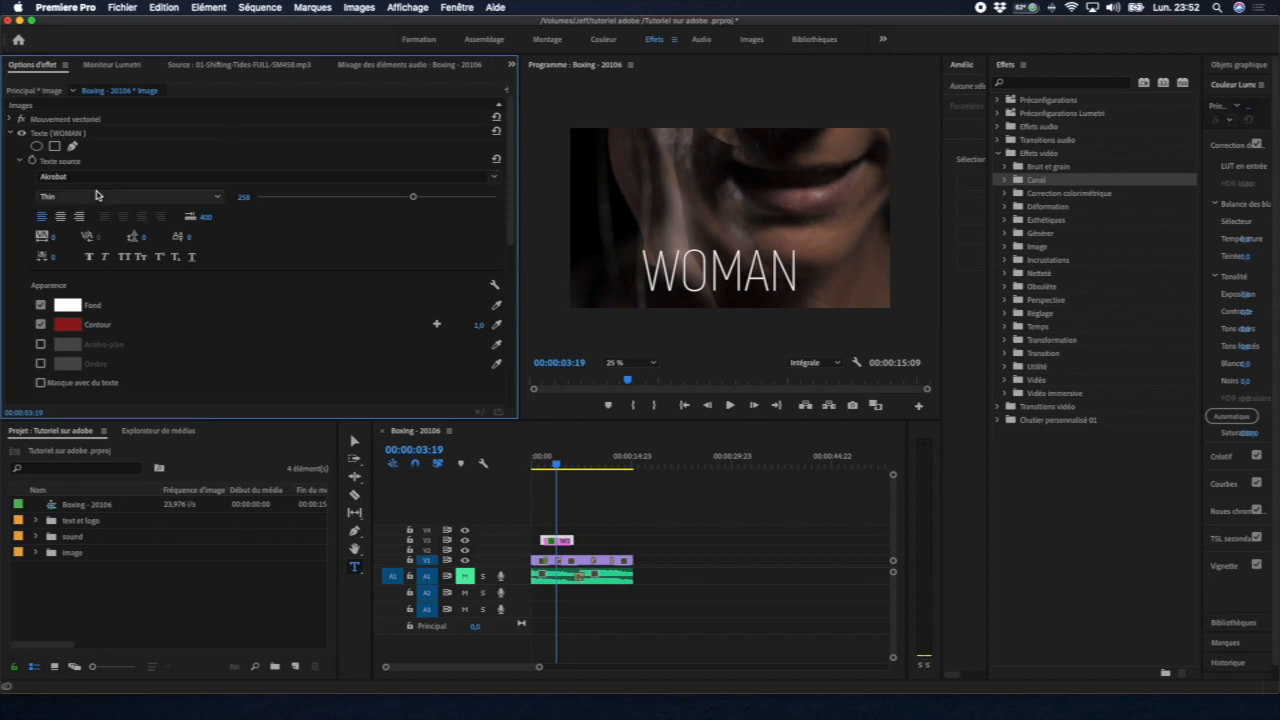
left_click(172, 198)
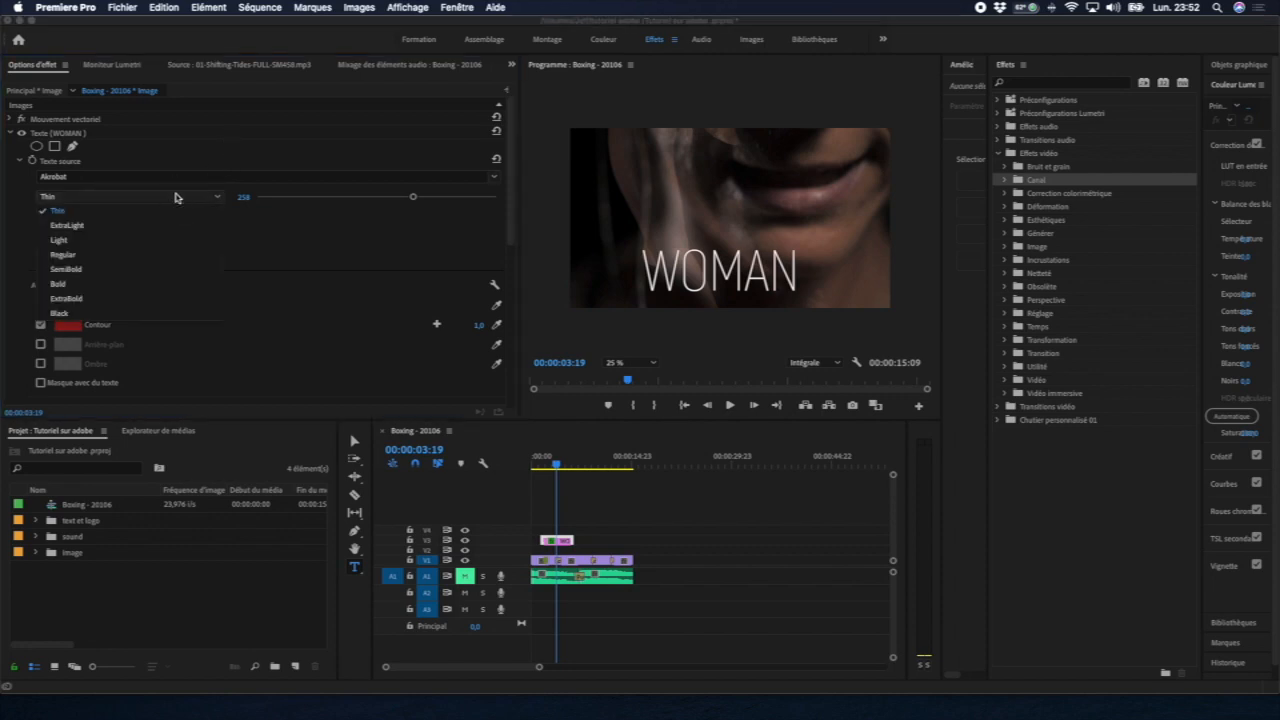
left_click(108, 284)
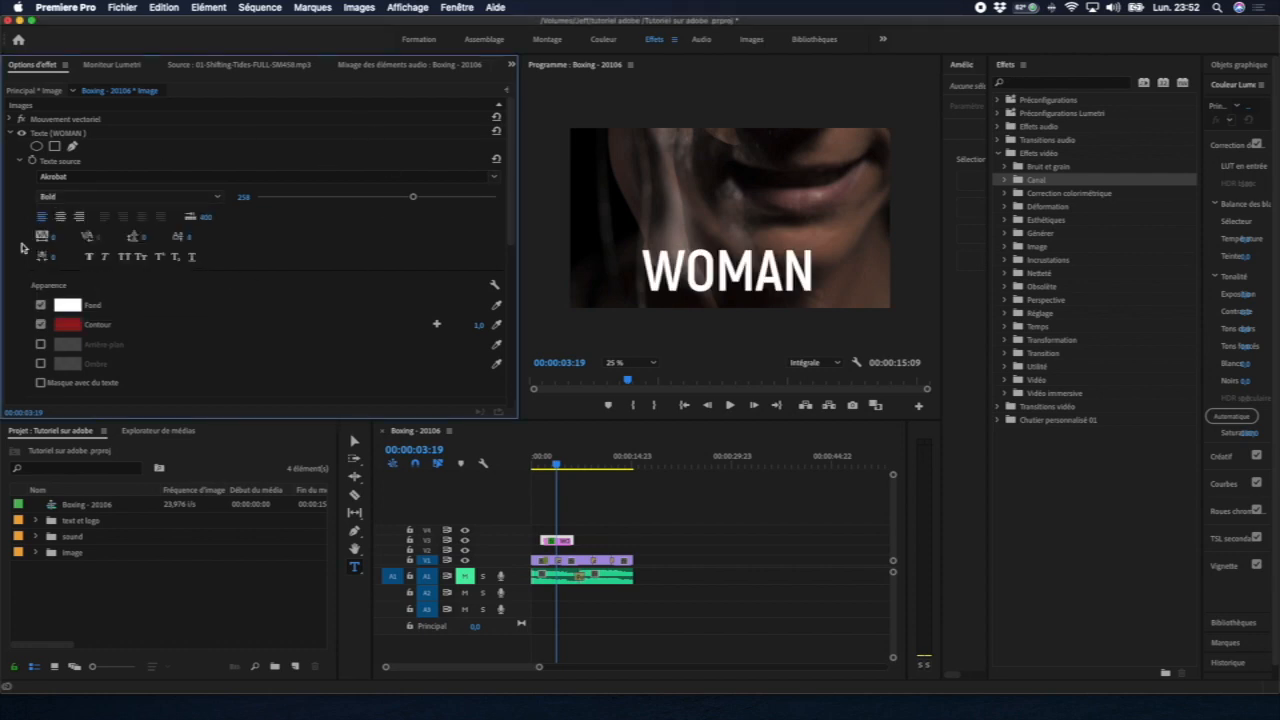
Move the WOMAN clip down to V2 at the very start of the sequence and return the playhead to 00:00:00:00.
scroll(300, 300, "down", 5)
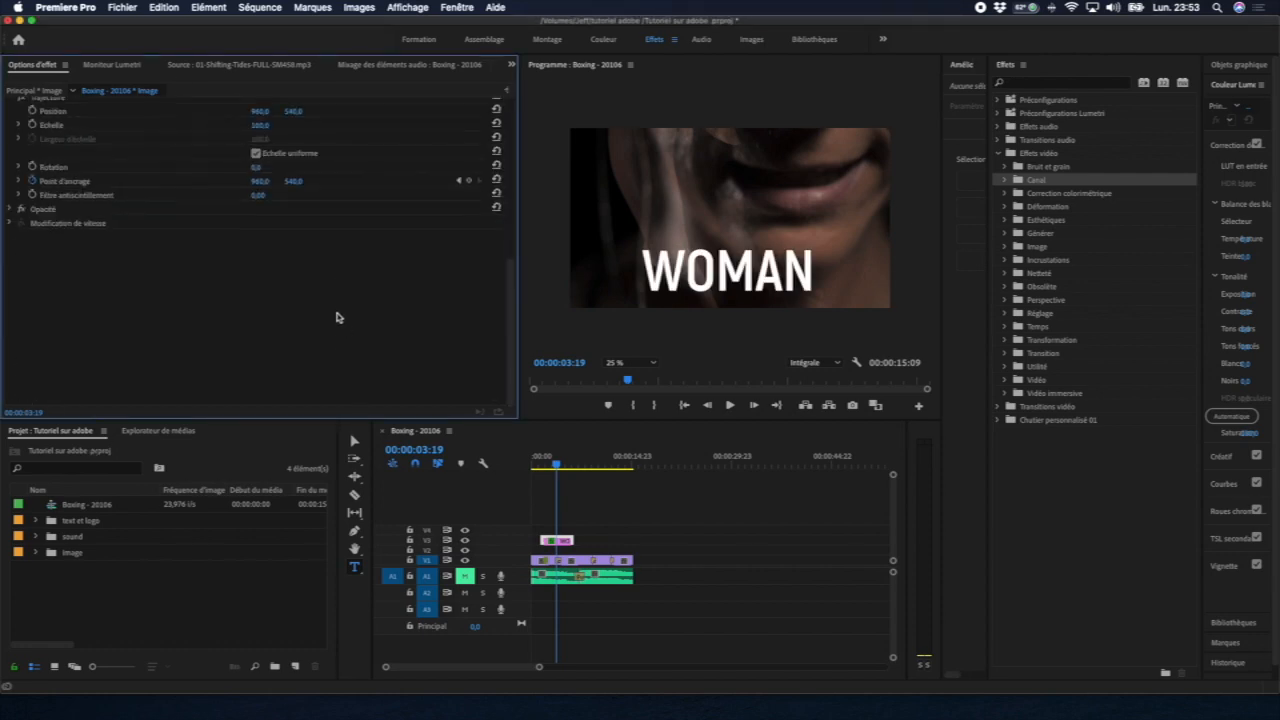
scroll(334, 306, "up", 5)
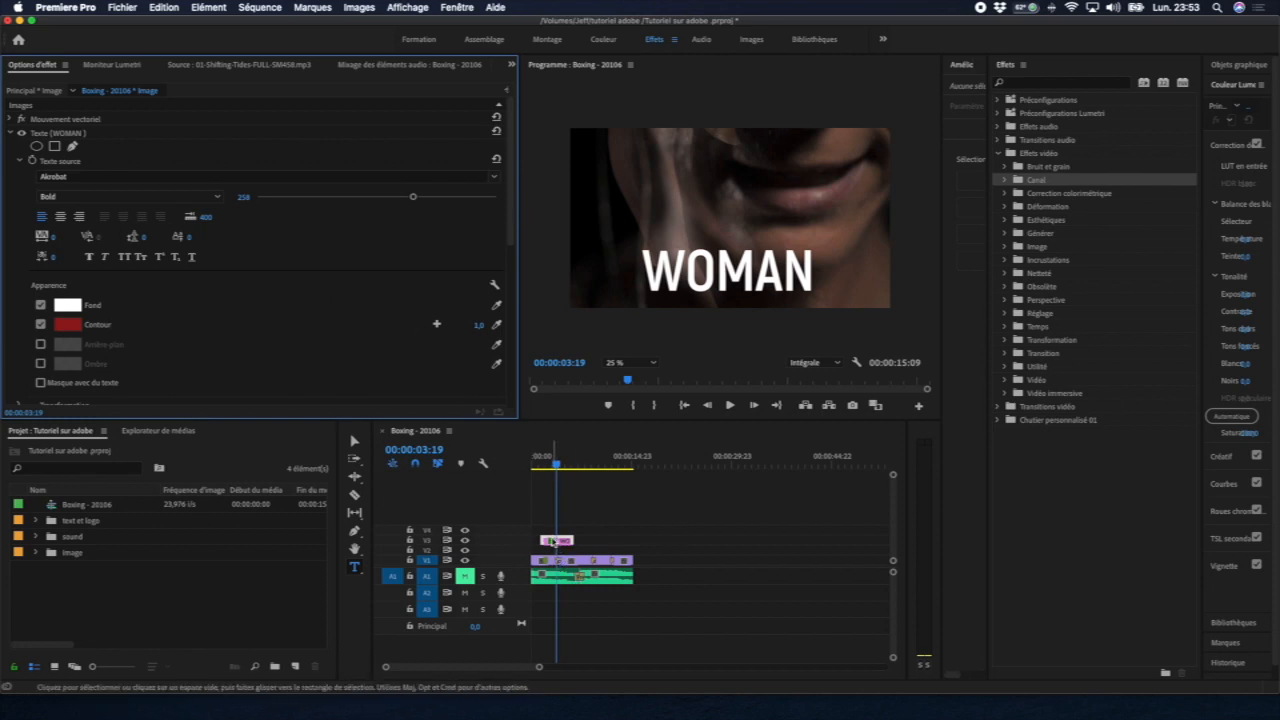
left_click_drag(552, 541, 541, 550)
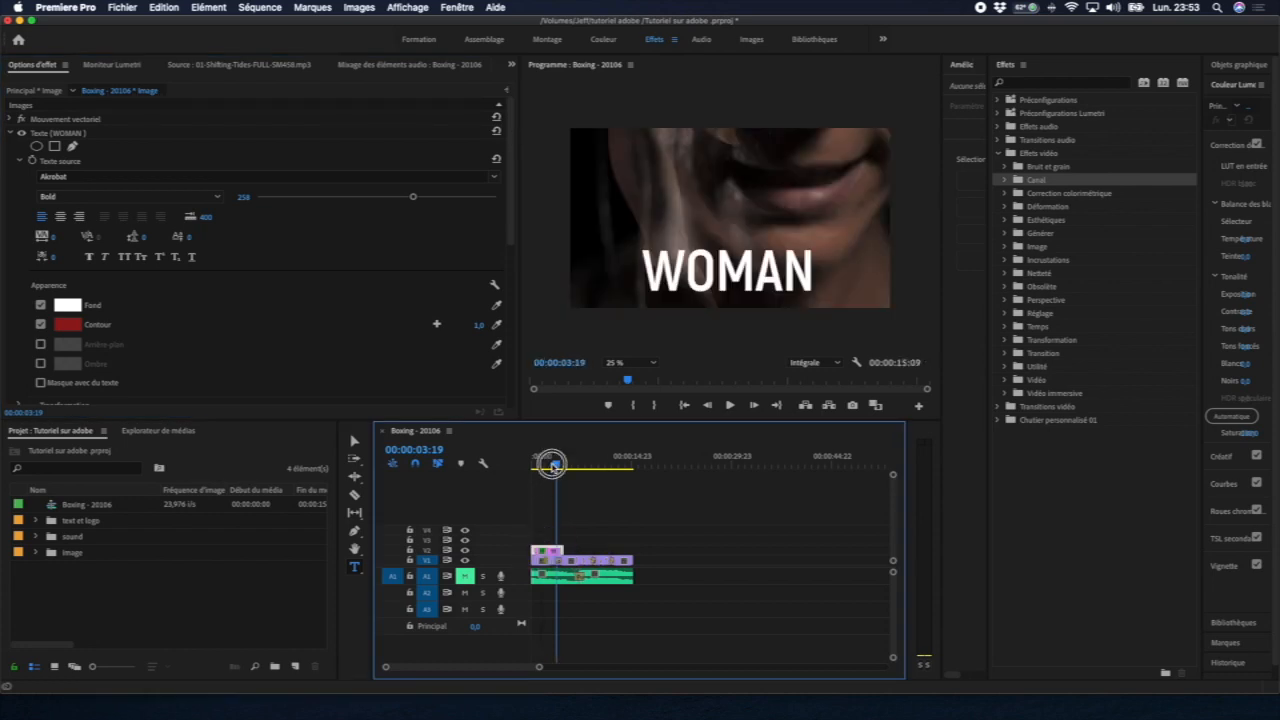
left_click_drag(552, 464, 523, 466)
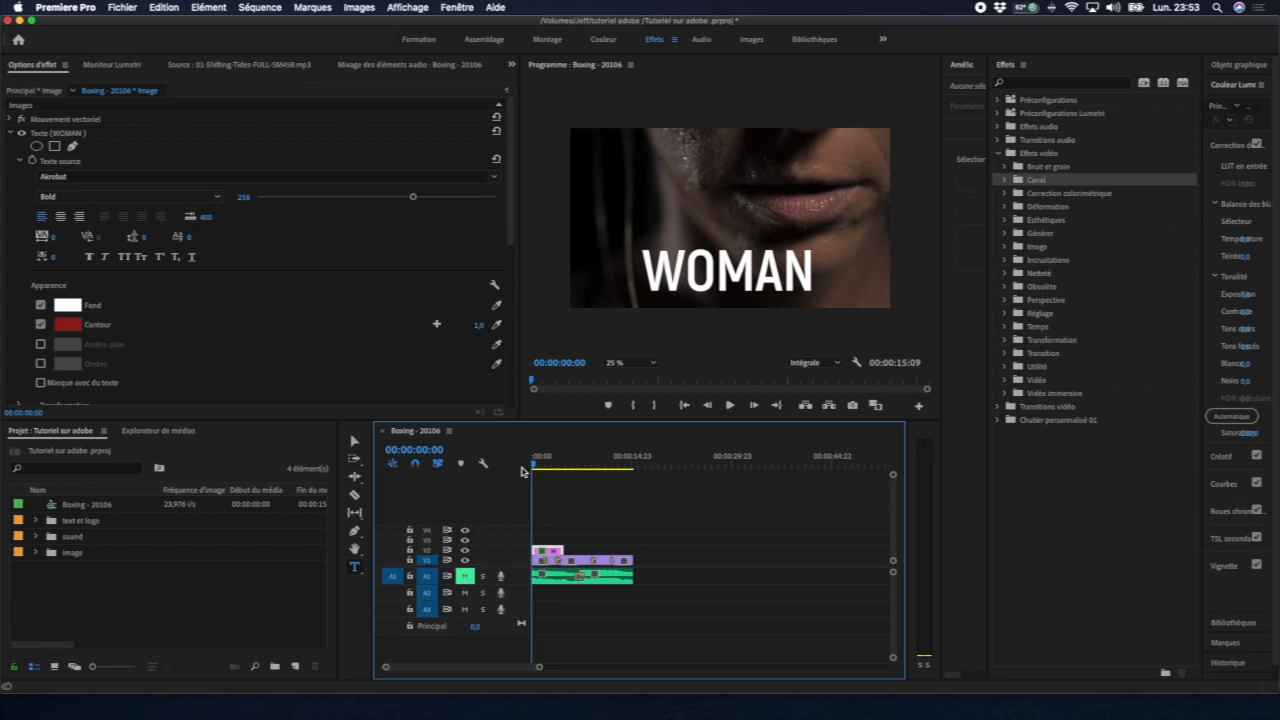